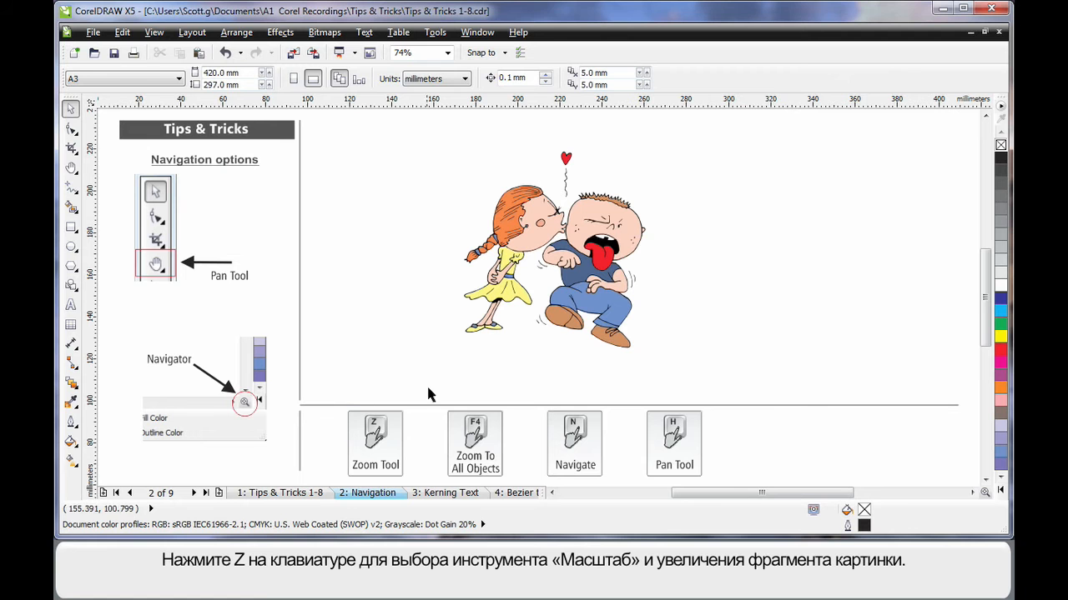
# Zoom in on the cartoon couple's faces, shift the magnified view to their bodies with the Navigator, and return to all objects.
pyautogui.press('z')
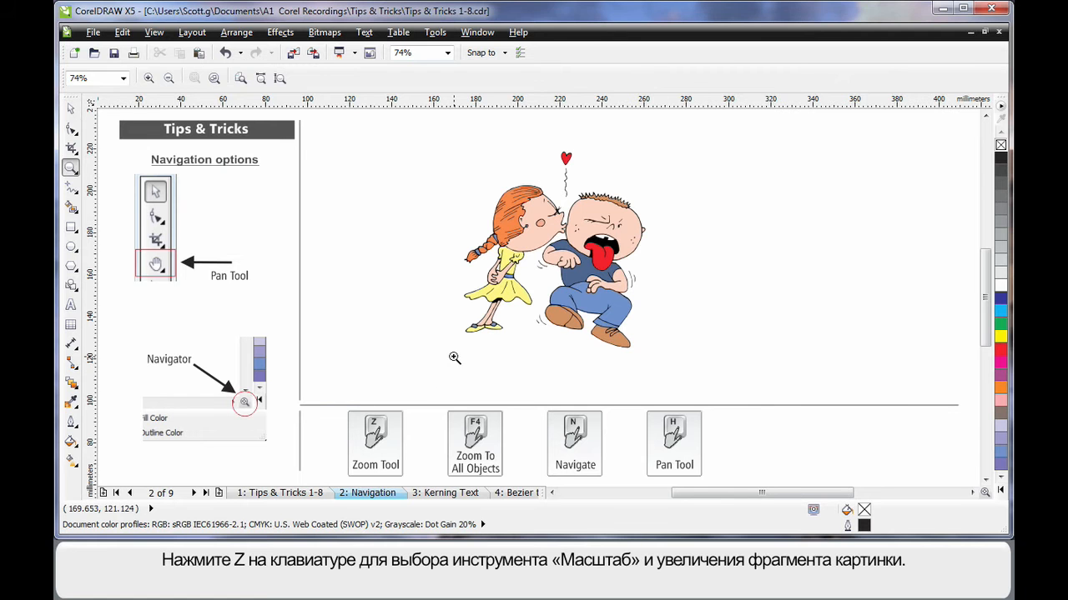
pyautogui.moveTo(489, 162); pyautogui.dragTo(590, 245)
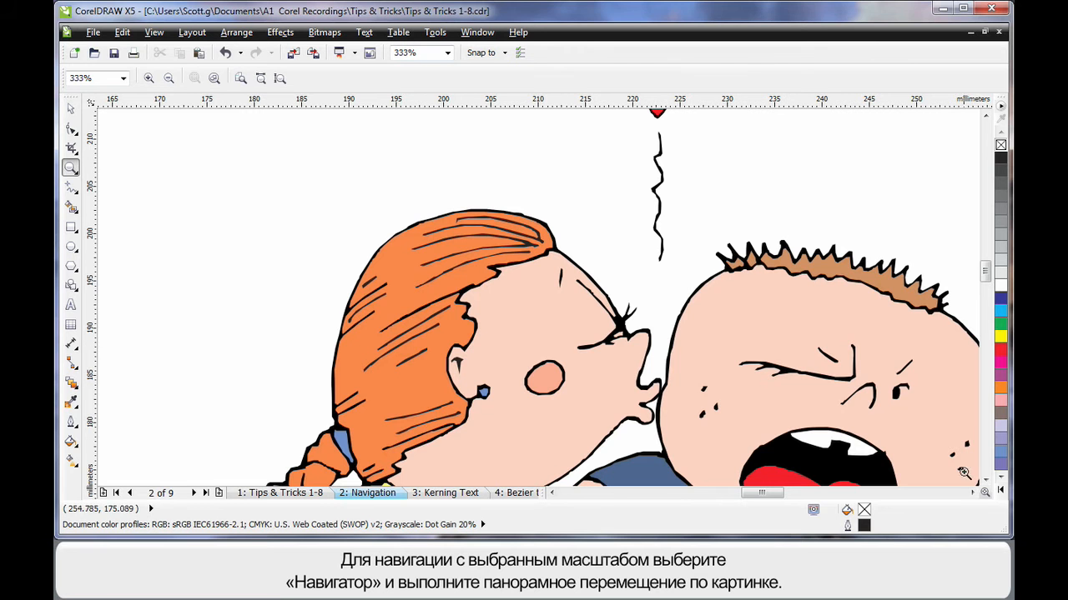
pyautogui.moveTo(984, 493); pyautogui.dragTo(910, 465)
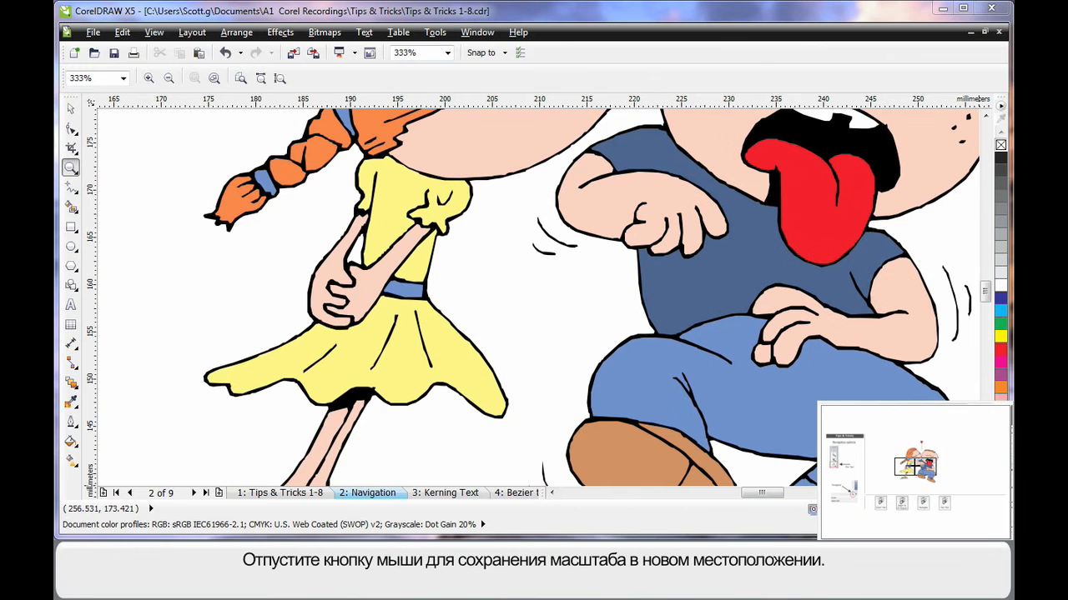
pyautogui.moveTo(915, 466); pyautogui.dragTo(914, 467)
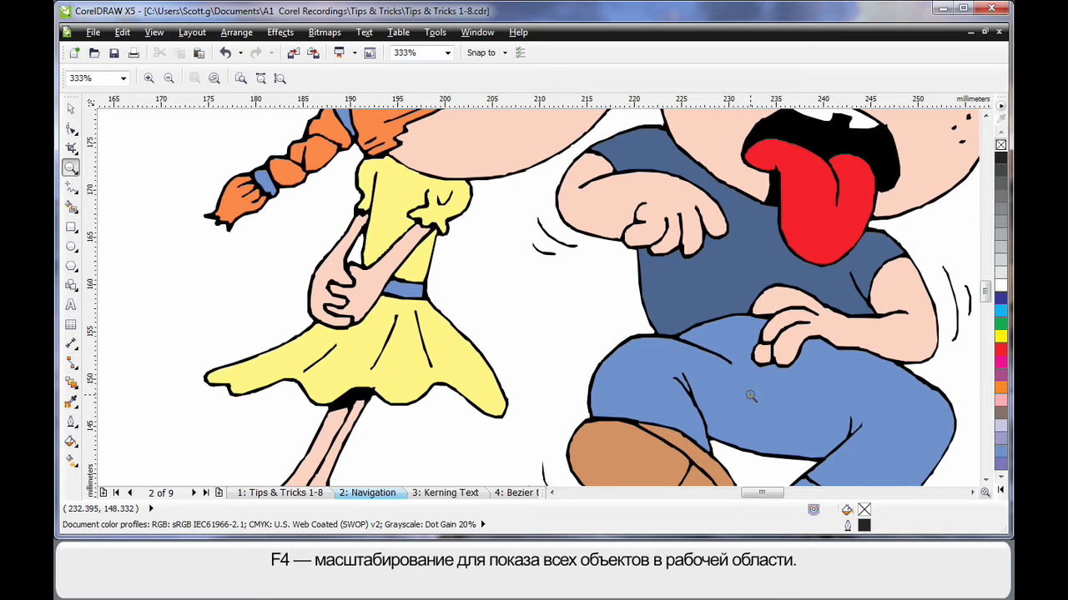
pyautogui.press('F4')
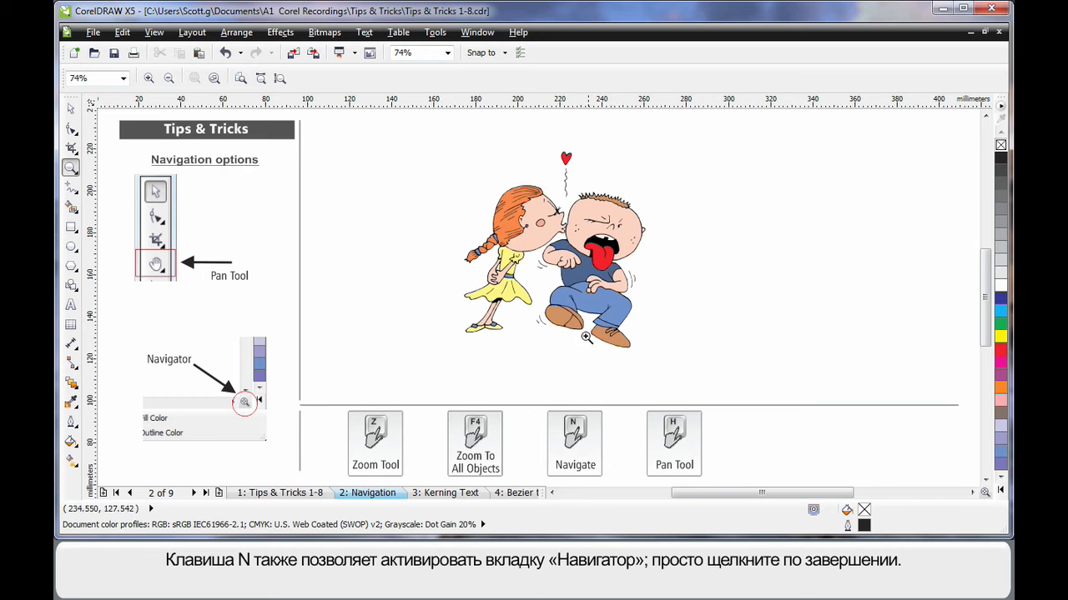
# Magnify the kissing mouths, move the view to the boy's tongue with the Navigator, and fit all objects in the window again.
pyautogui.moveTo(530, 215); pyautogui.dragTo(578, 251)
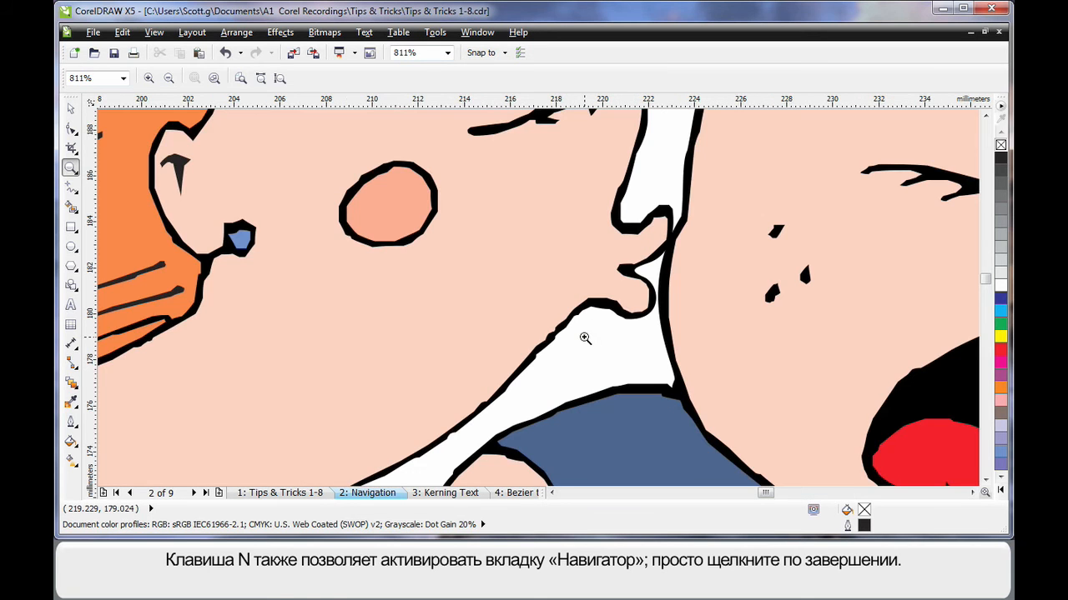
pyautogui.press('n')
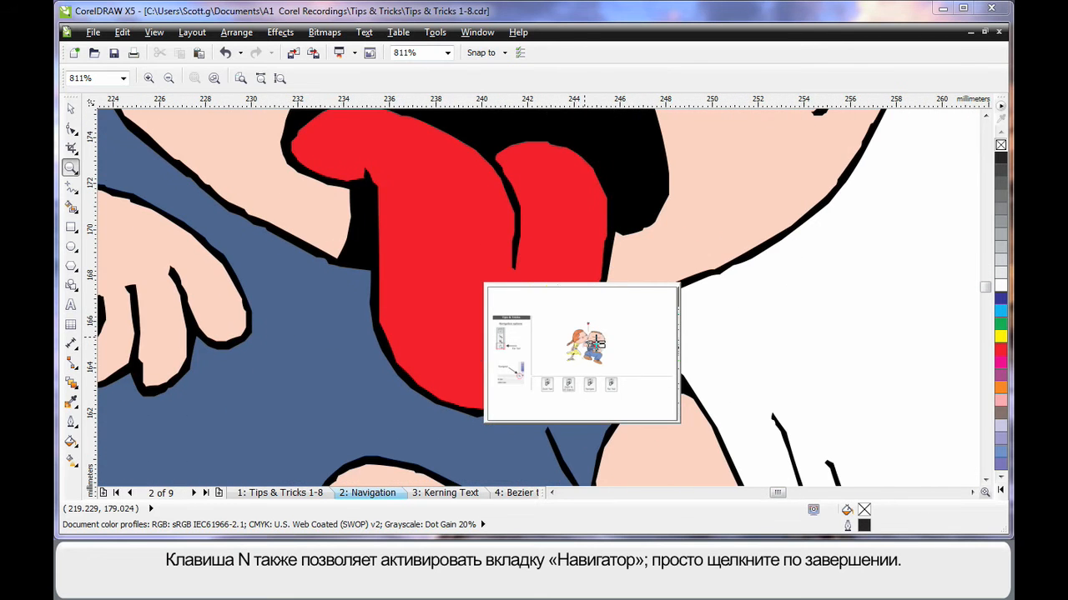
pyautogui.click(588, 340)
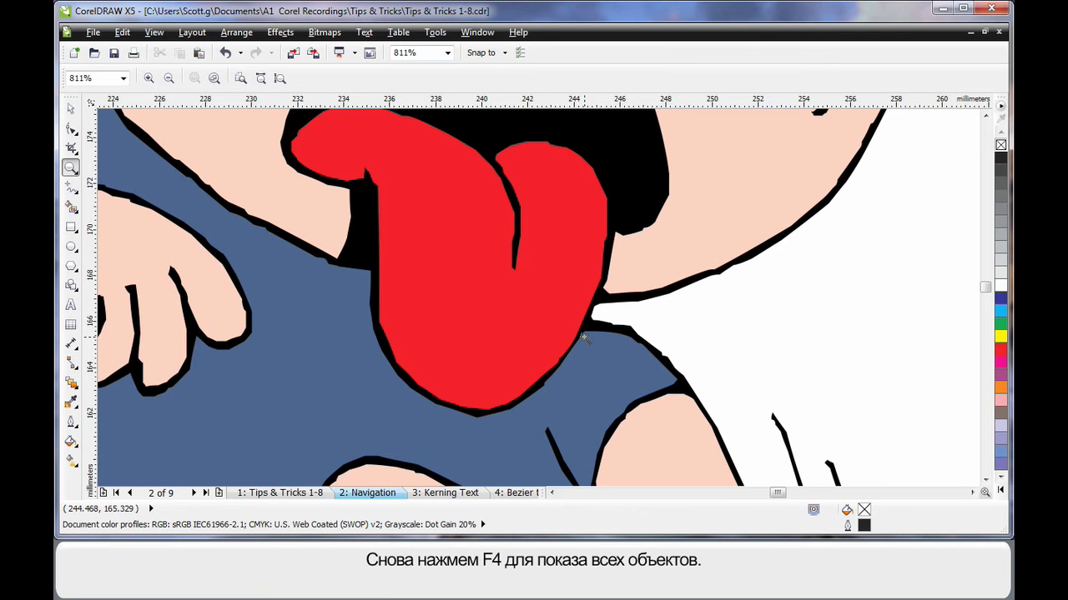
pyautogui.press('F4')
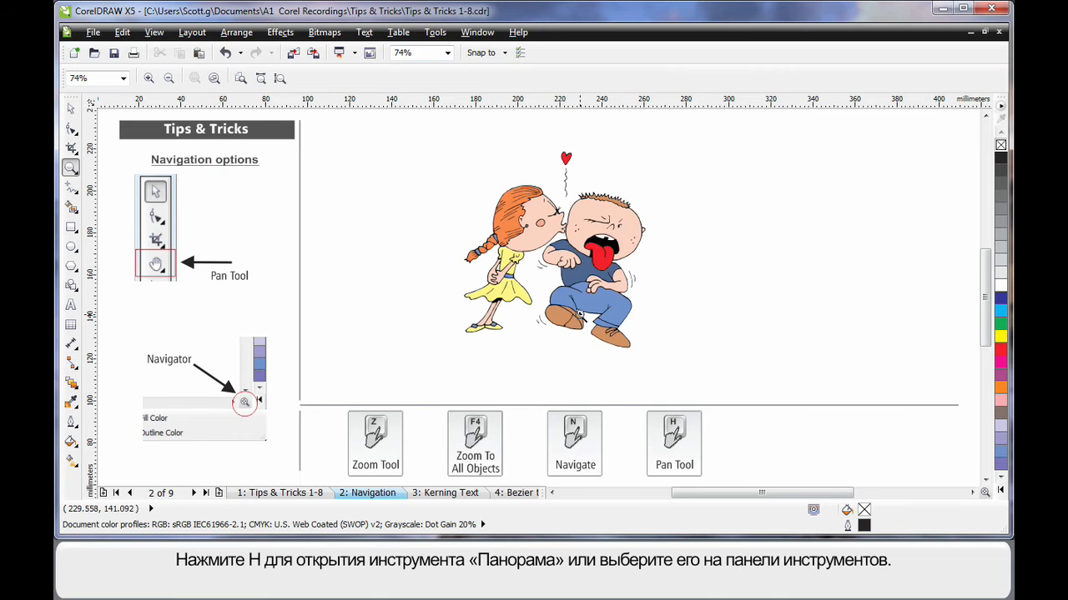
# Move the whole workspace around the Navigation page with the Pan tool.
pyautogui.press('h')
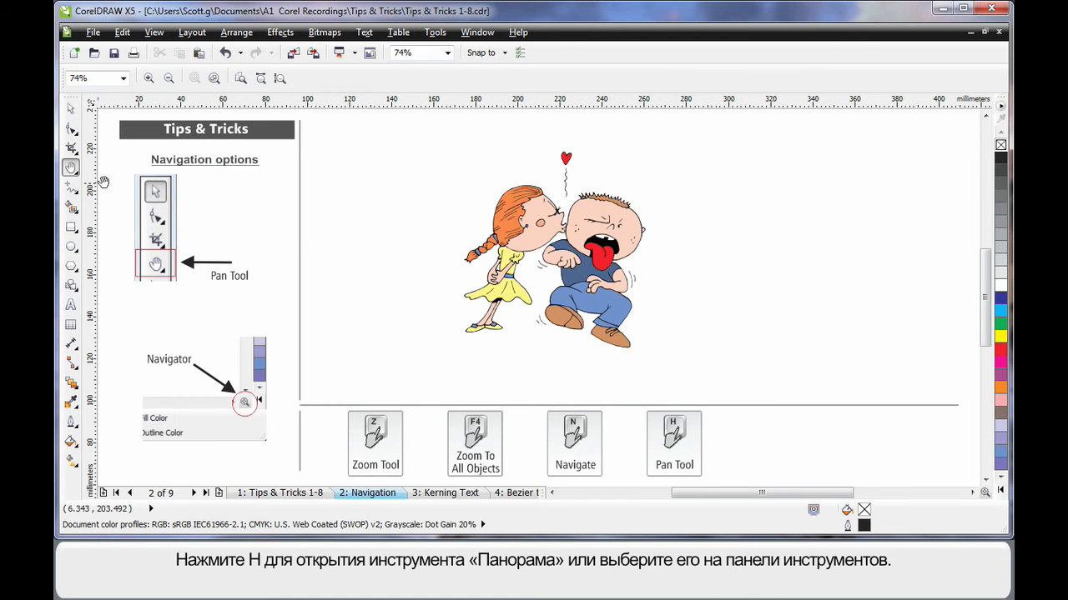
pyautogui.click(77, 174)
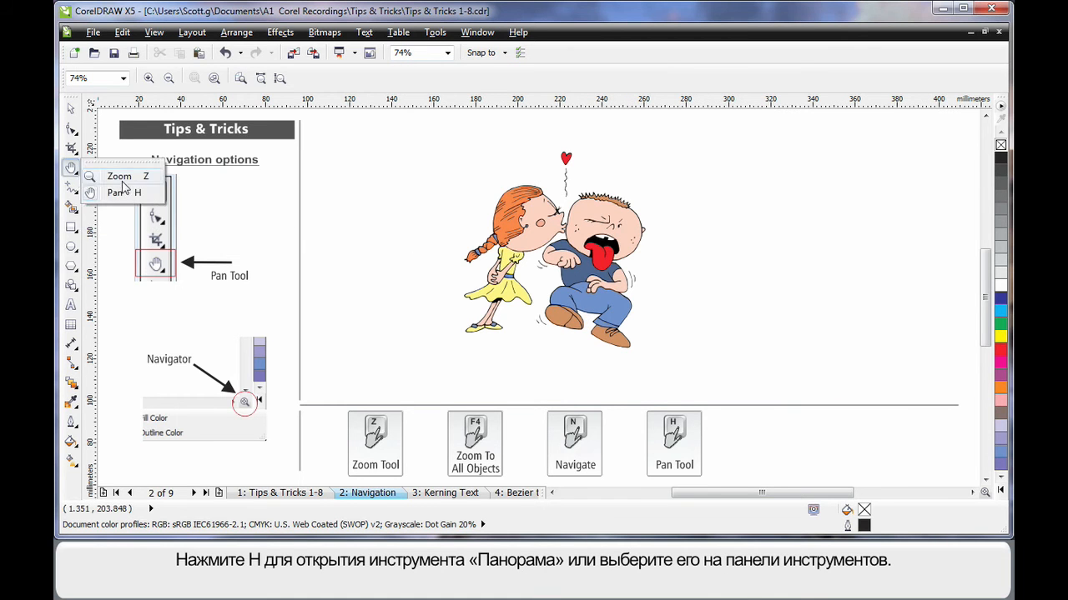
pyautogui.click(117, 192)
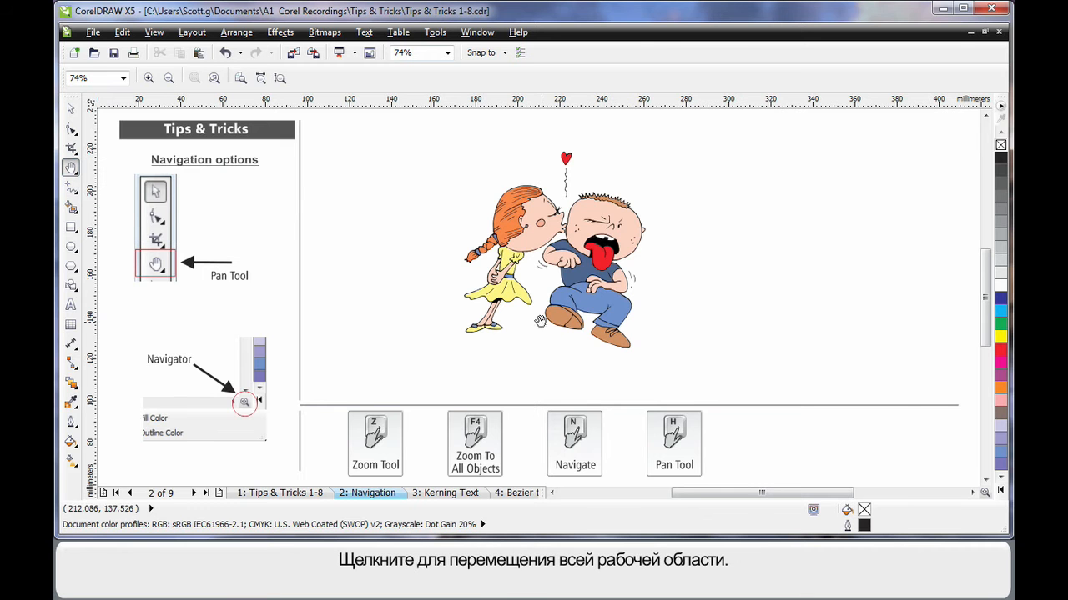
pyautogui.moveTo(515, 340)
pyautogui.mouseDown()
pyautogui.moveTo(553, 362)
pyautogui.moveTo(579, 302)
pyautogui.moveTo(545, 279)
pyautogui.moveTo(488, 281)
pyautogui.moveTo(445, 312)
pyautogui.moveTo(449, 362)
pyautogui.moveTo(529, 350)
pyautogui.moveTo(521, 347)
pyautogui.mouseUp()
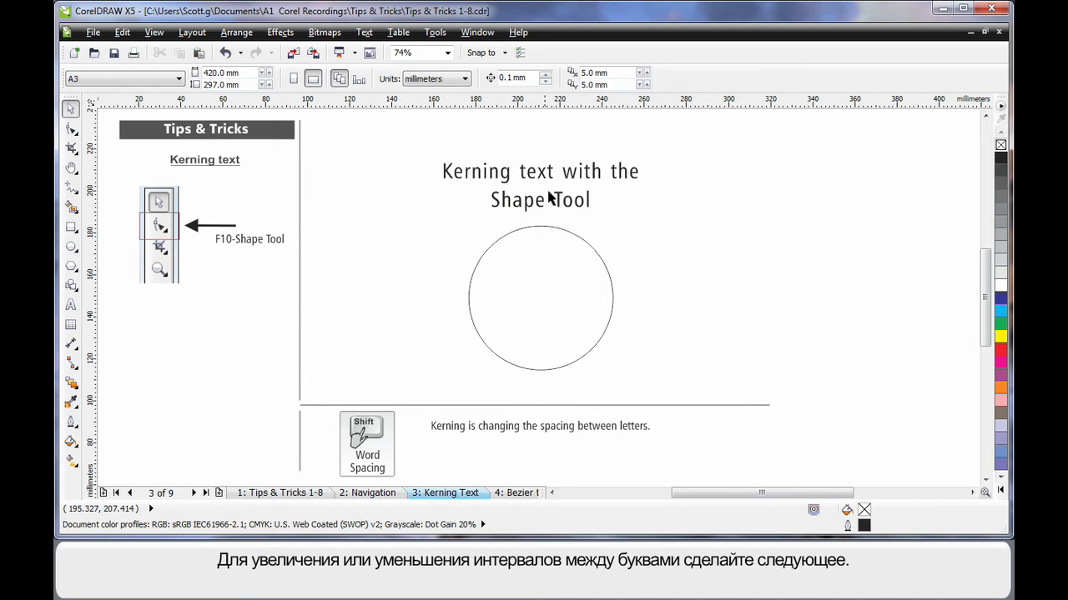
# Widen the letter spacing of the "Kerning text with the Shape Tool" heading slightly with the Shape tool.
pyautogui.click(587, 207)
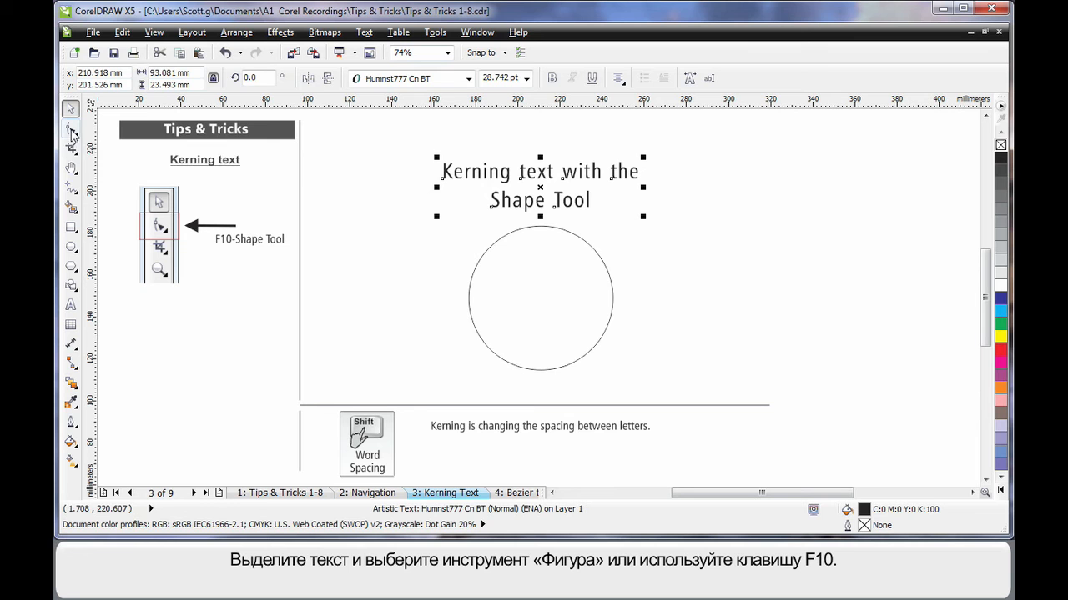
pyautogui.click(72, 134)
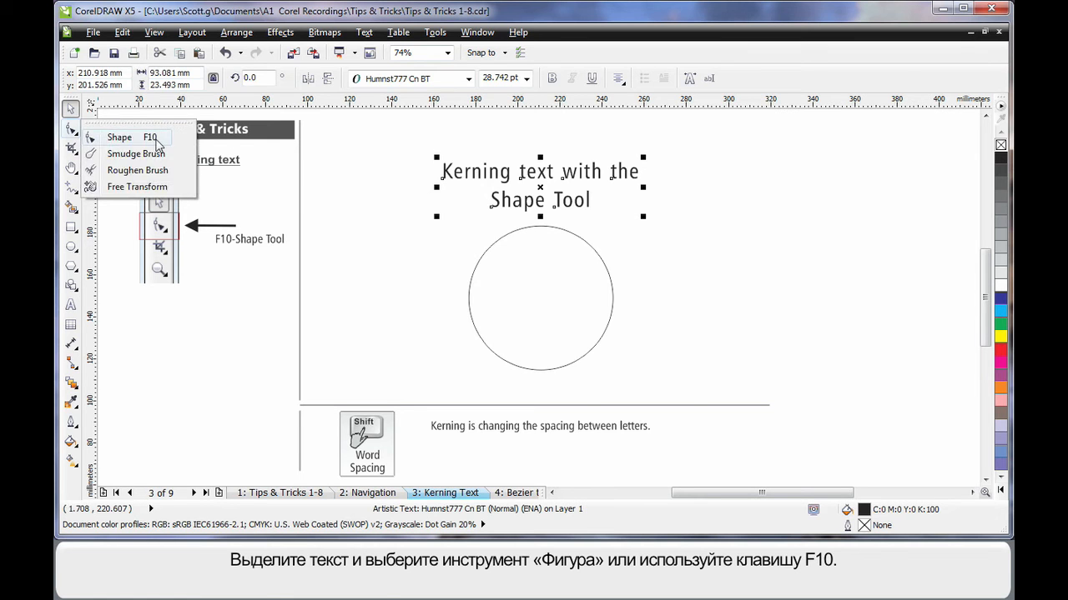
pyautogui.click(125, 137)
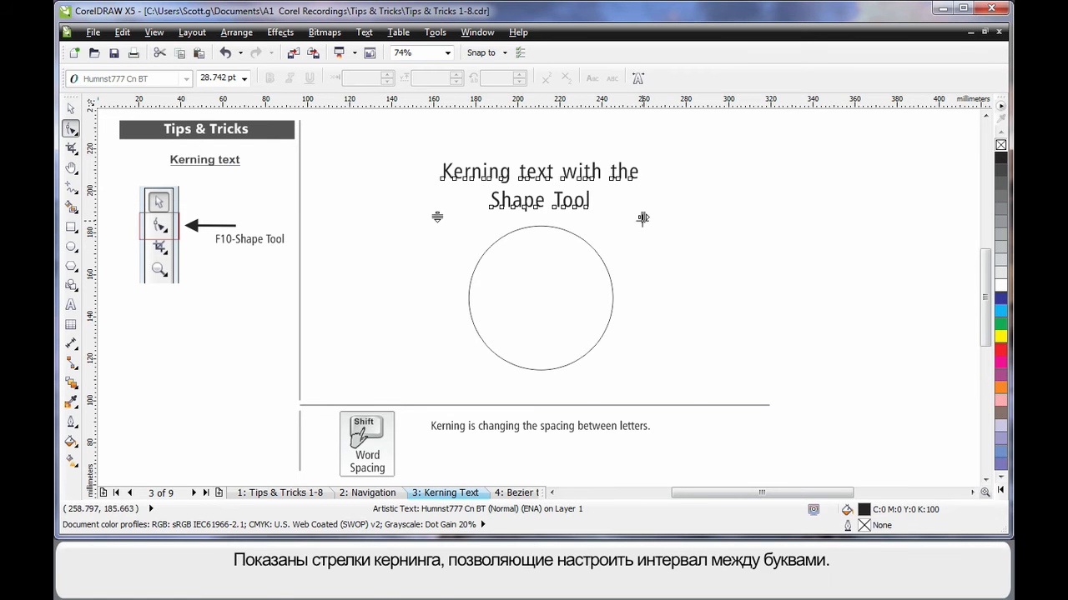
pyautogui.moveTo(642, 218)
pyautogui.mouseDown()
pyautogui.moveTo(797, 216)
pyautogui.moveTo(603, 225)
pyautogui.moveTo(646, 226)
pyautogui.mouseUp()
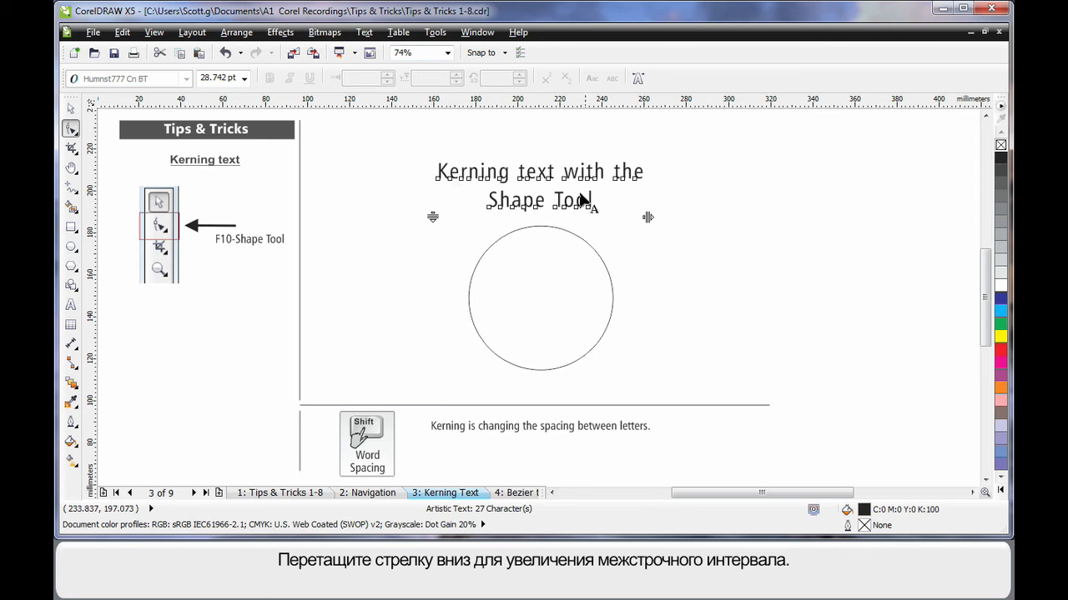
# Slightly increase the heading's line spacing and the spacing between its words, and return to the Pick tool.
pyautogui.moveTo(431, 216)
pyautogui.mouseDown()
pyautogui.moveTo(429, 238)
pyautogui.moveTo(436, 210)
pyautogui.moveTo(433, 218)
pyautogui.mouseUp()
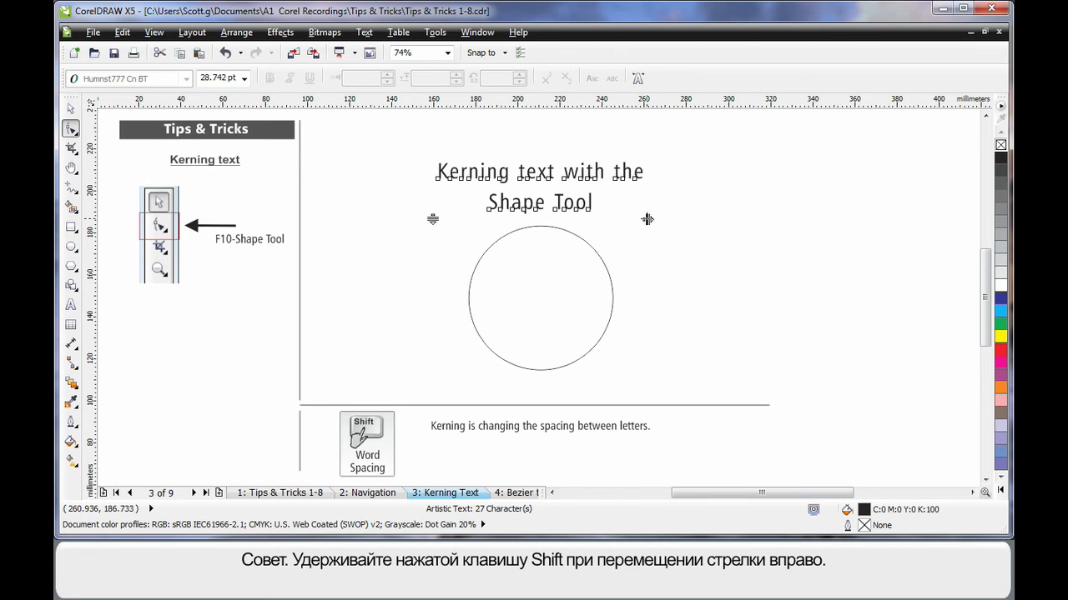
pyautogui.moveTo(647, 220)
pyautogui.mouseDown()
pyautogui.moveTo(724, 220)
pyautogui.moveTo(648, 222)
pyautogui.mouseUp()
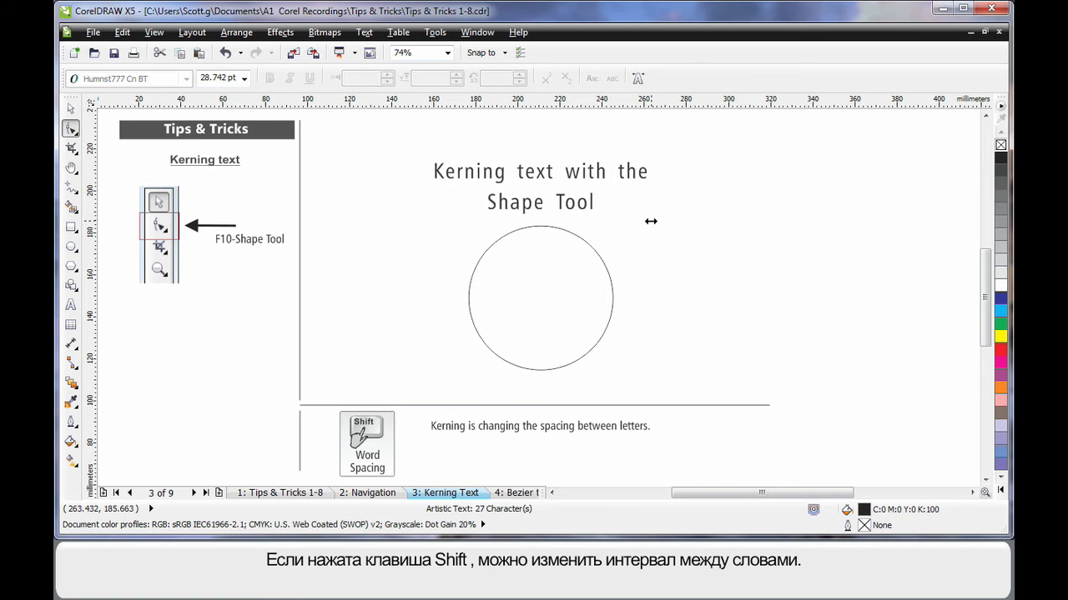
pyautogui.press('space')
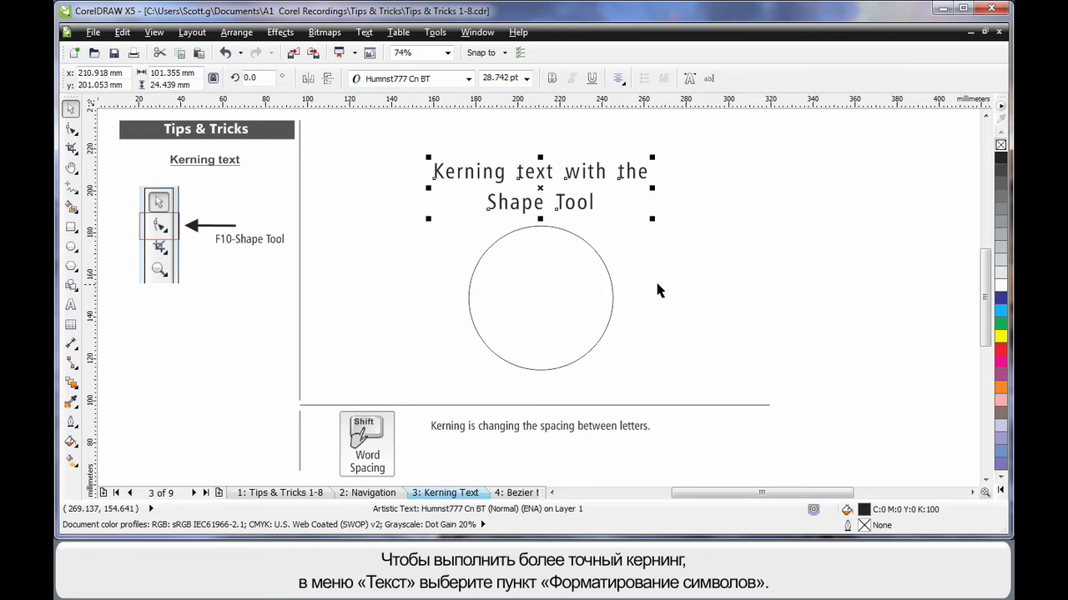
# Show the Character Formatting options and set Range Kerning to 90% for the words "Shape Tool" in the heading.
pyautogui.click(365, 34)
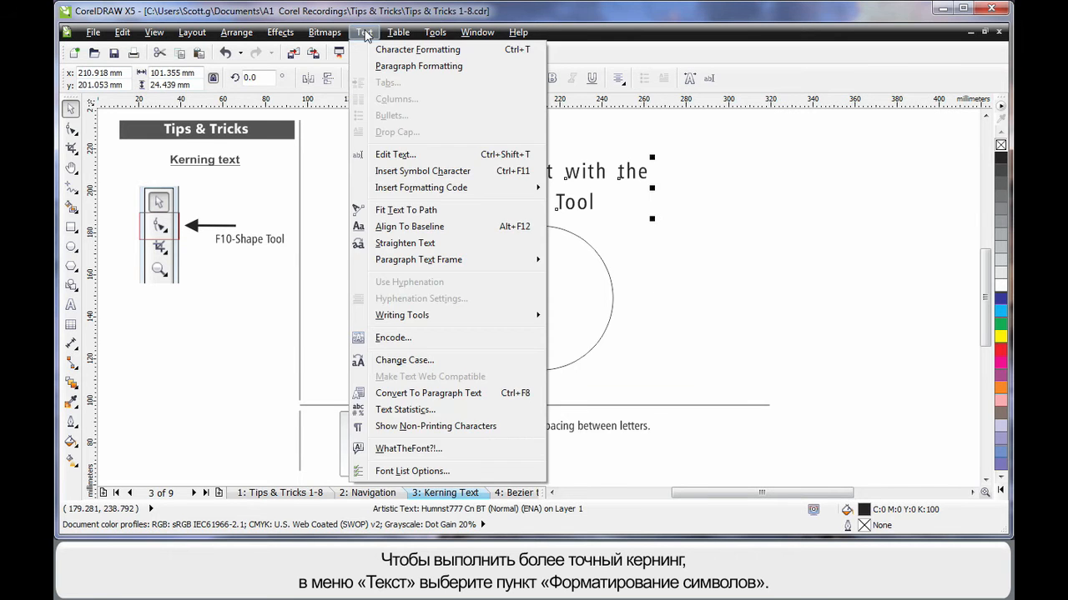
pyautogui.click(445, 52)
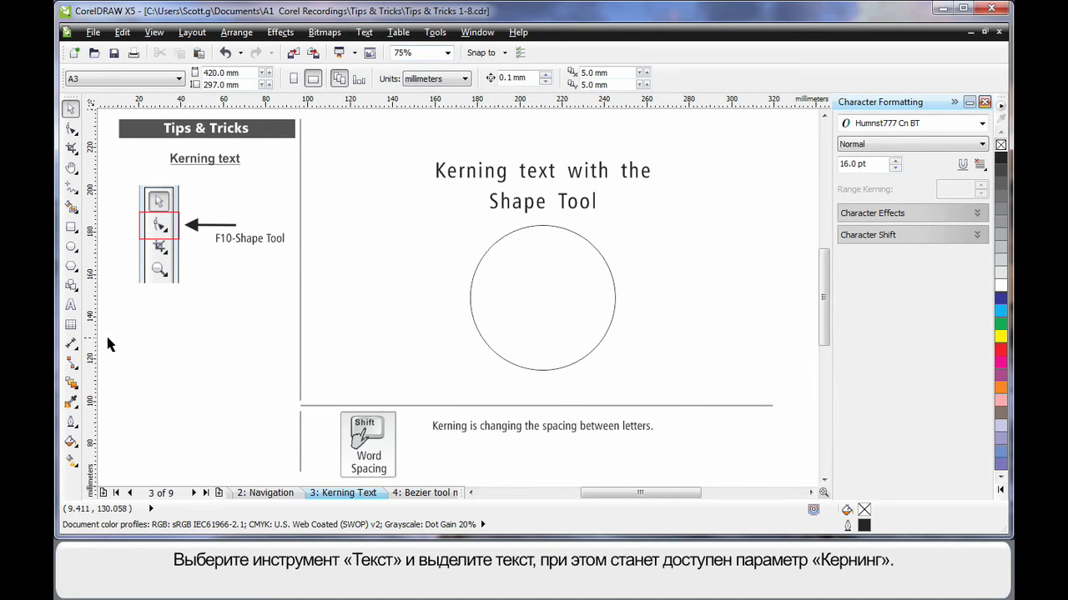
pyautogui.click(71, 307)
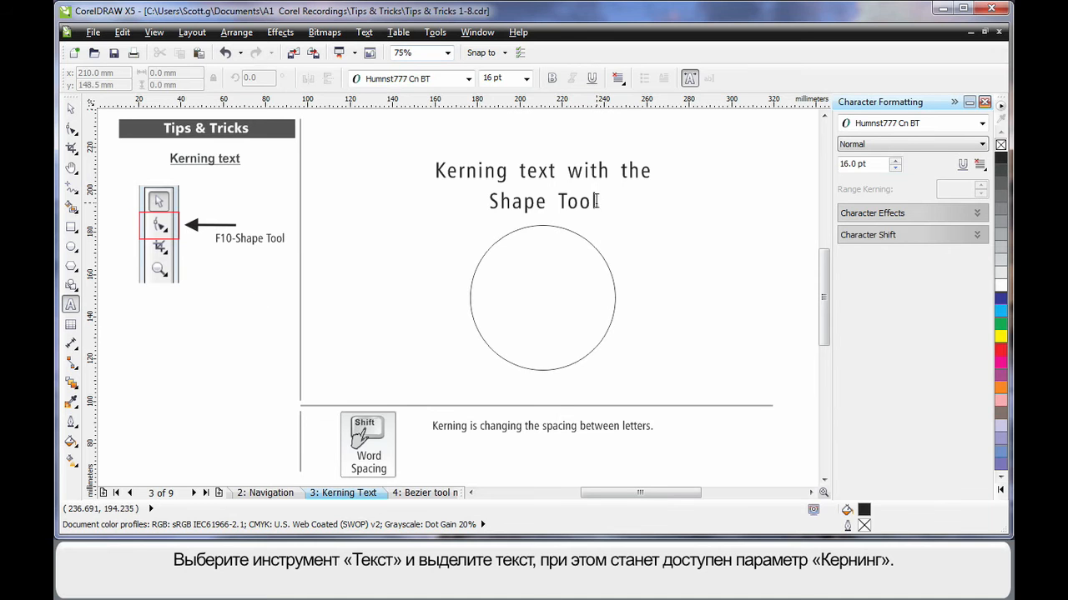
pyautogui.moveTo(597, 202); pyautogui.dragTo(492, 200)
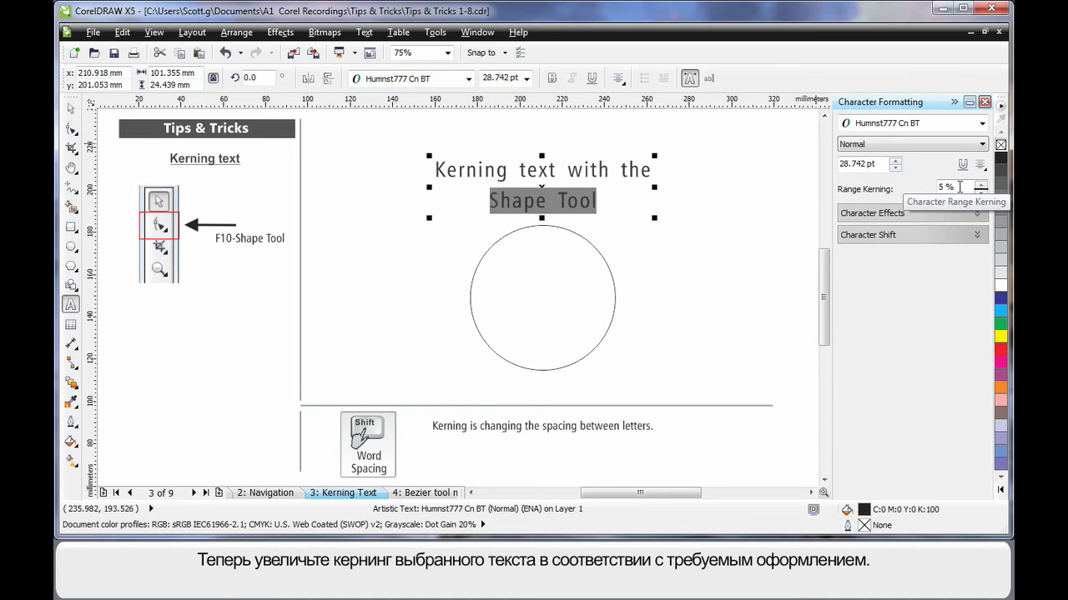
pyautogui.click(981, 185)
pyautogui.click(981, 185)
pyautogui.click(980, 185)
pyautogui.click(980, 185)
pyautogui.click(980, 185)
pyautogui.click(981, 185)
pyautogui.click(980, 185)
pyautogui.click(981, 186)
pyautogui.click(980, 185)
pyautogui.click(981, 185)
pyautogui.click(981, 185)
pyautogui.click(981, 185)
pyautogui.click(981, 186)
pyautogui.click(980, 185)
pyautogui.click(981, 185)
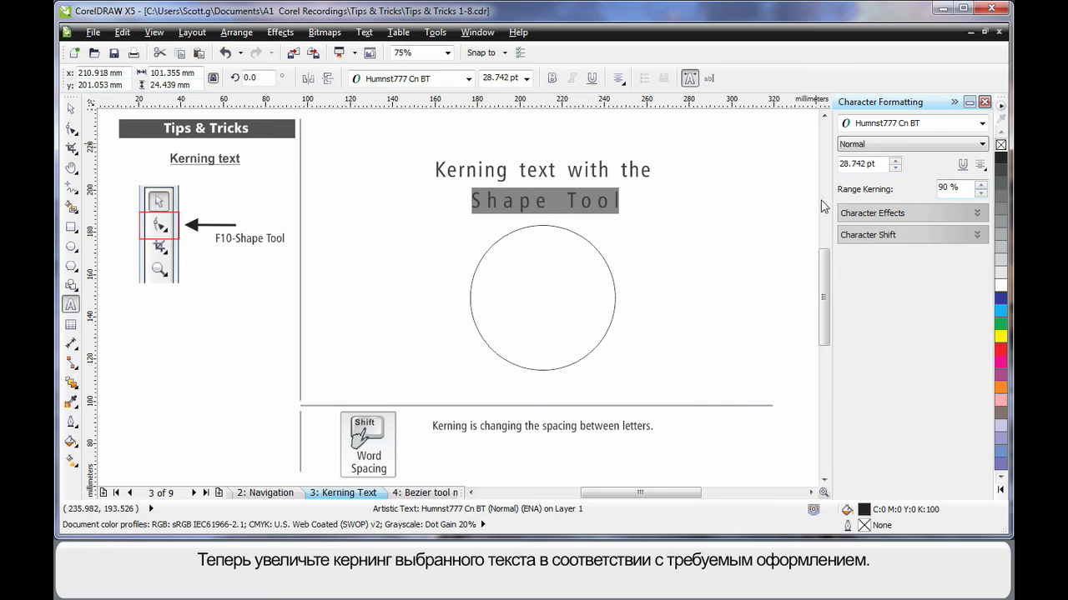
pyautogui.click(664, 219)
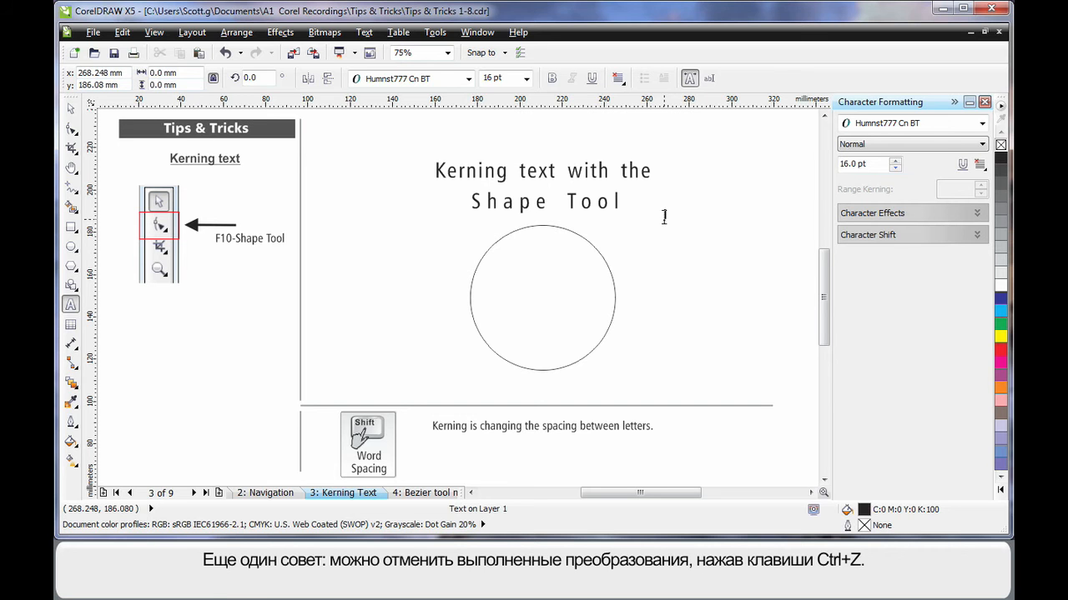
# Undo the range kerning of "Shape Tool" and the heading's last word-spacing change, and leave text editing.
pyautogui.hotkey('ctrl', 'z')
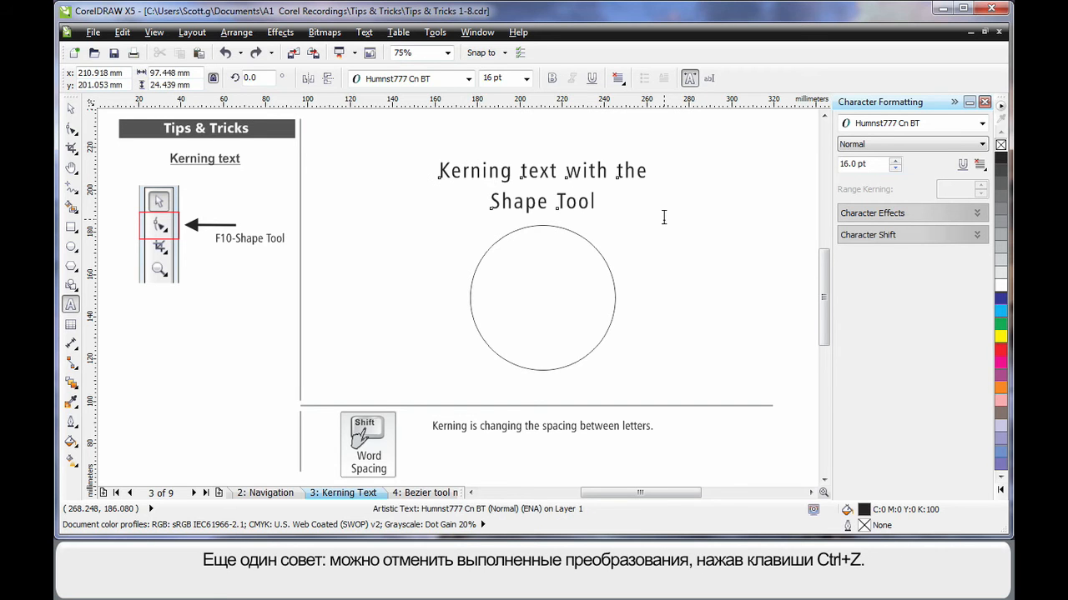
pyautogui.press('space')
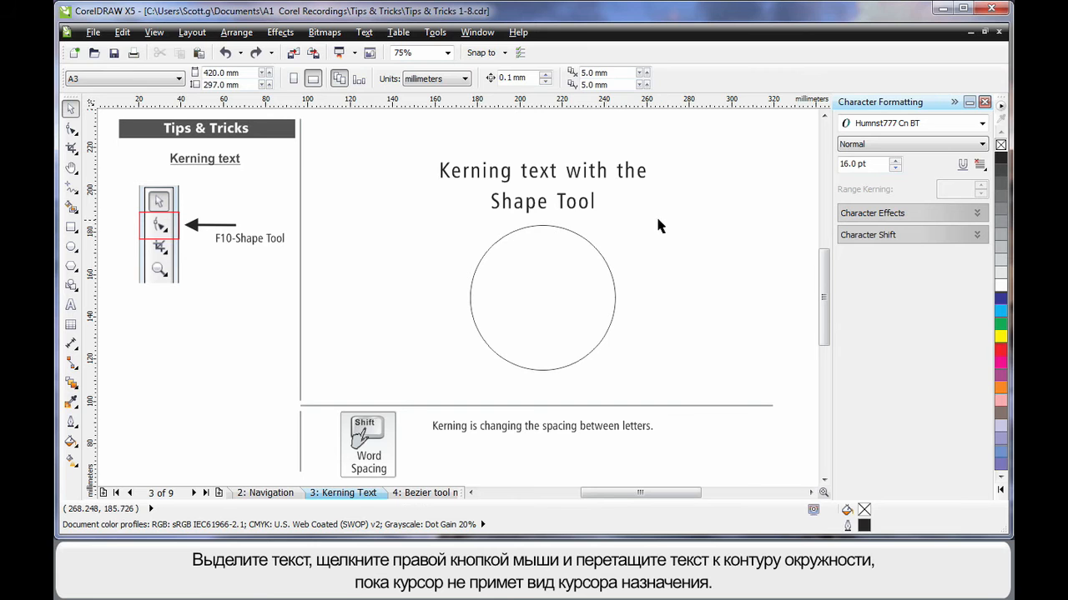
# Fit the "Kerning text with the Shape Tool" heading to the circle's outline as its path and refresh the screen.
pyautogui.click(581, 209)
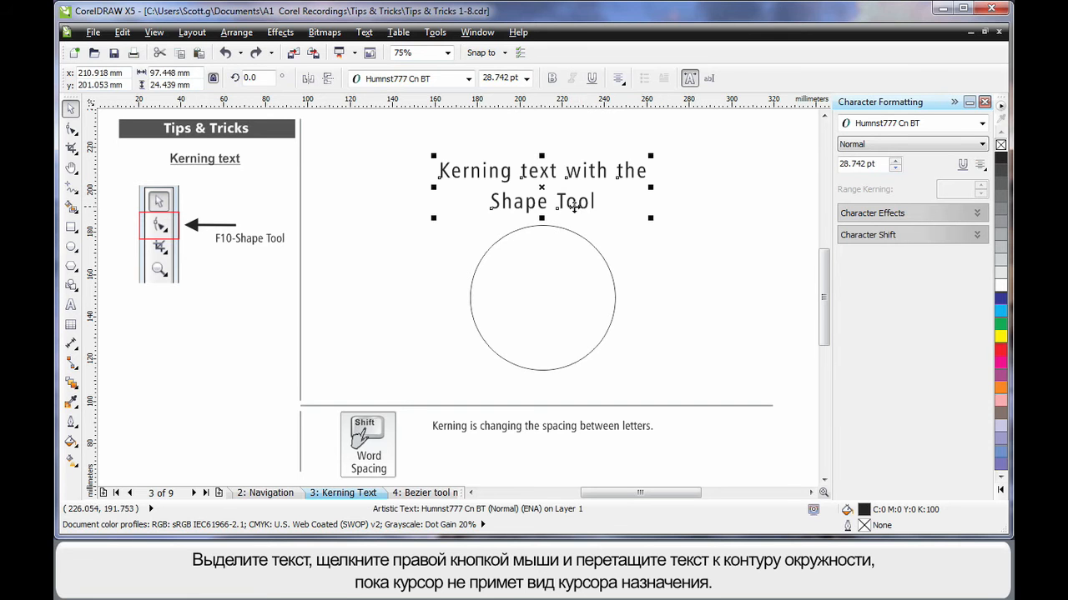
pyautogui.moveTo(574, 209); pyautogui.dragTo(606, 262)
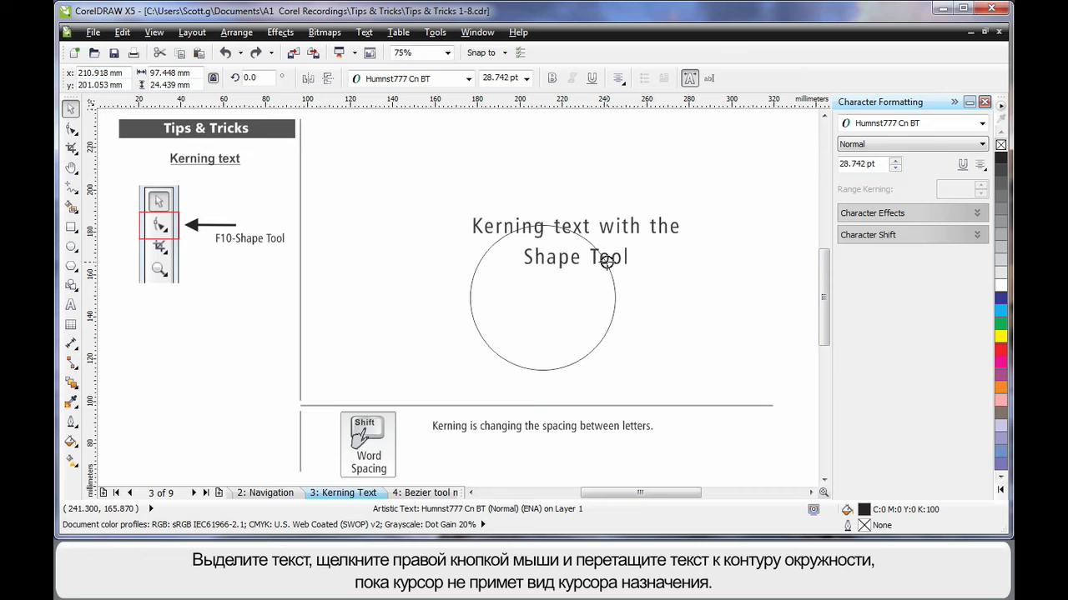
pyautogui.rightClick(606, 261)
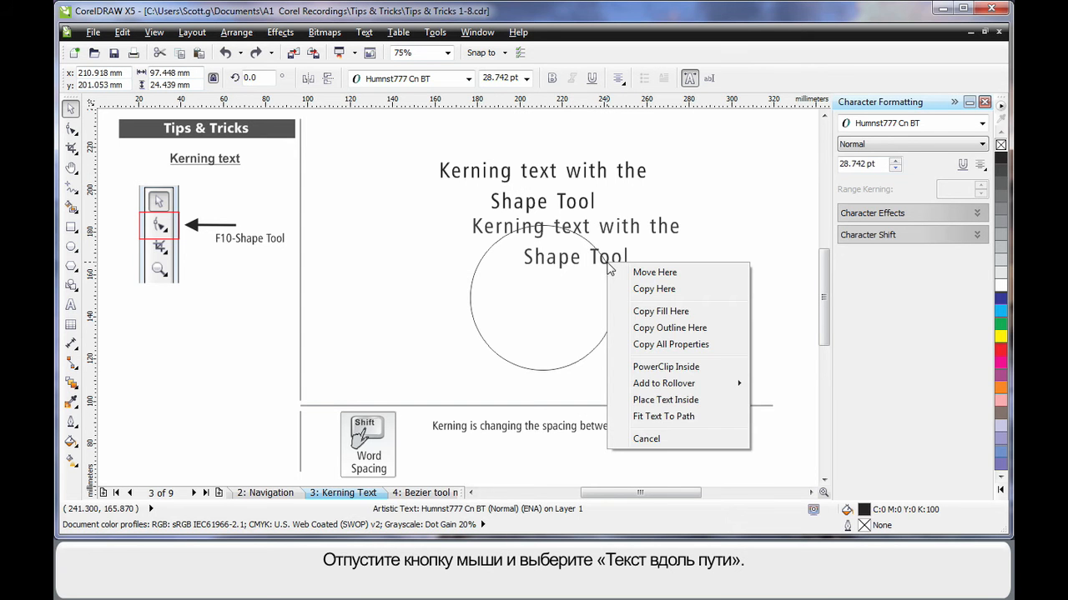
pyautogui.click(689, 417)
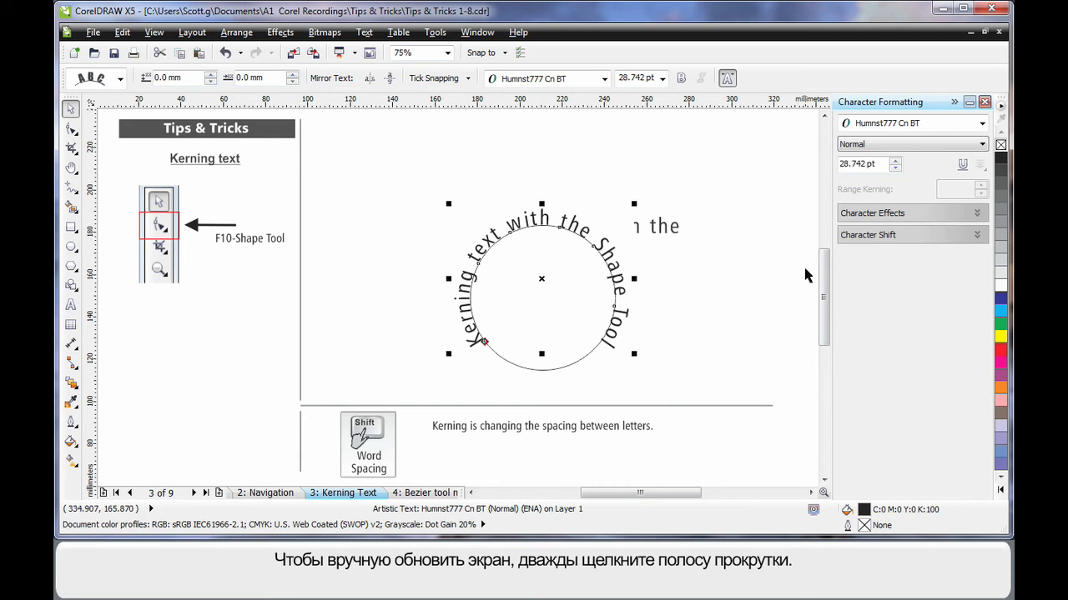
pyautogui.doubleClick(825, 306)
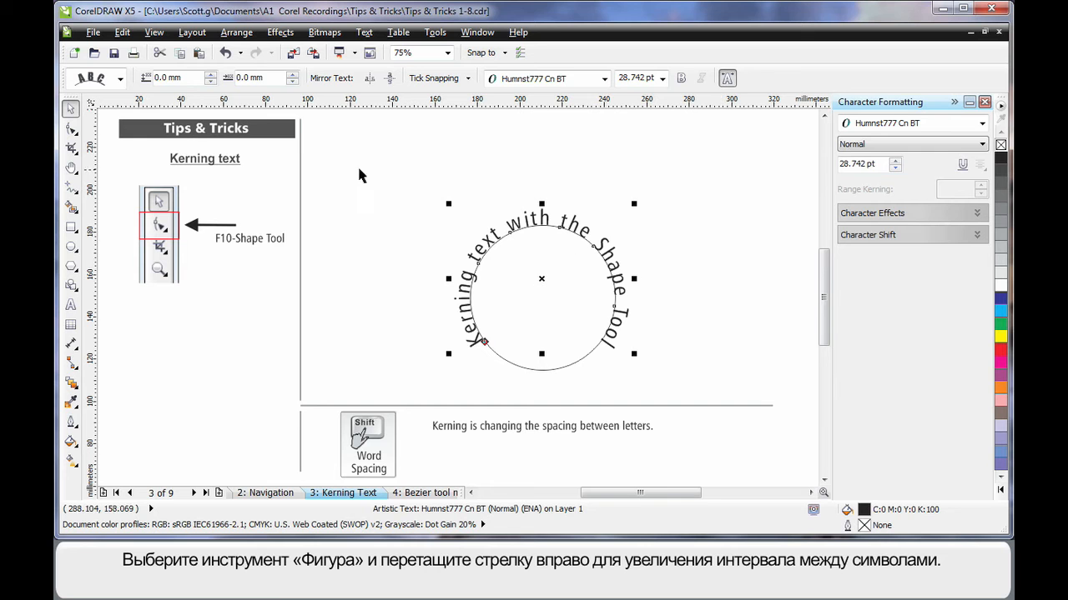
# Widen the character spacing of the text along the circle with the Shape tool so it reaches further around.
pyautogui.click(73, 132)
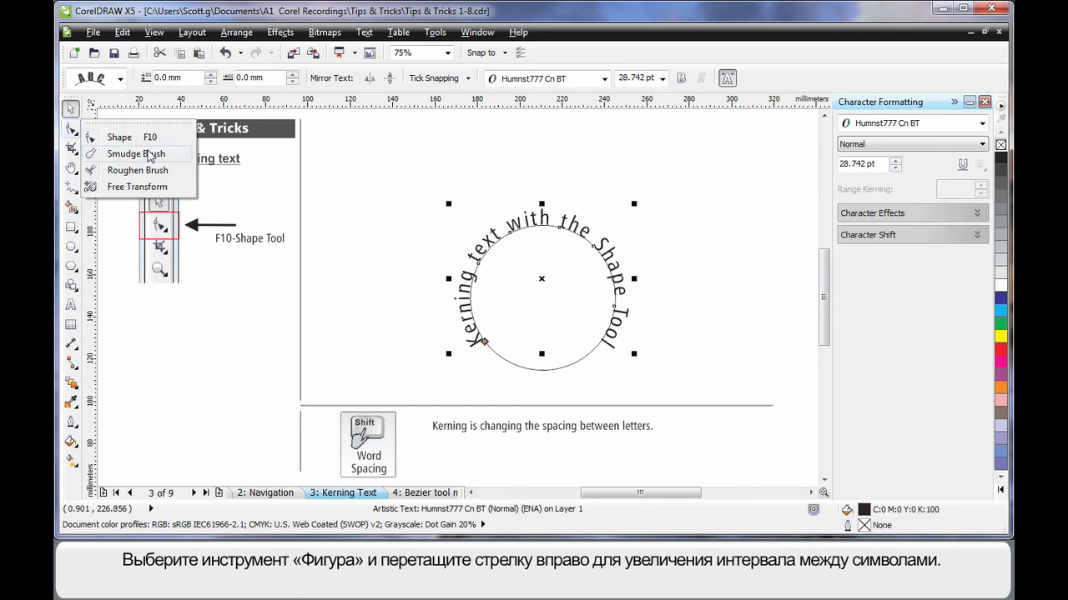
pyautogui.click(154, 136)
pyautogui.moveTo(634, 354); pyautogui.dragTo(631, 381)
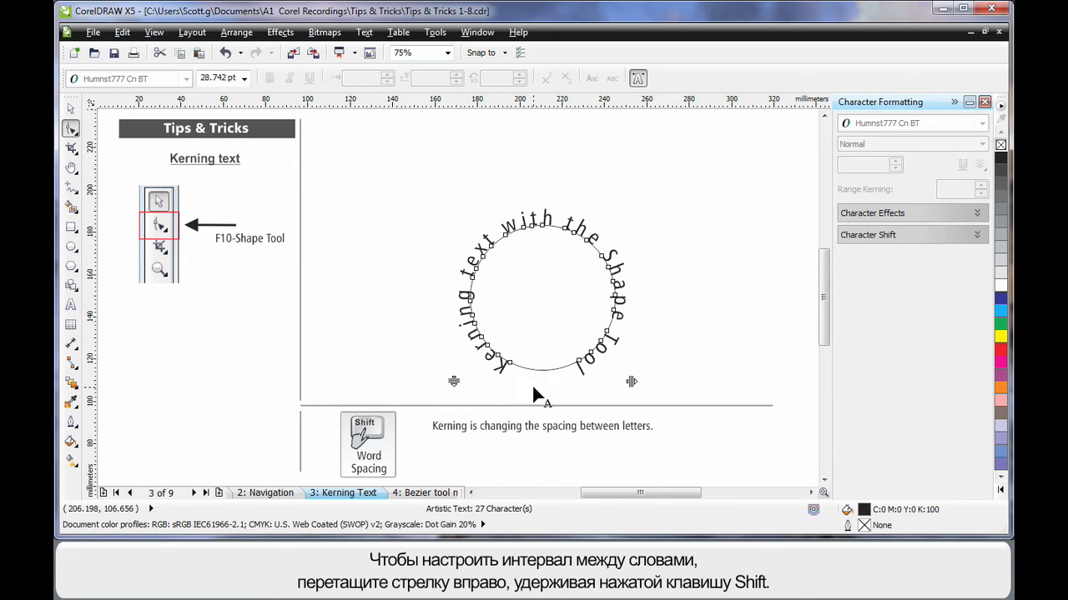
# Widen the word spacing of the text fitted along the circle.
pyautogui.moveTo(632, 382)
pyautogui.mouseDown()
pyautogui.moveTo(648, 387)
pyautogui.moveTo(637, 385)
pyautogui.mouseUp()
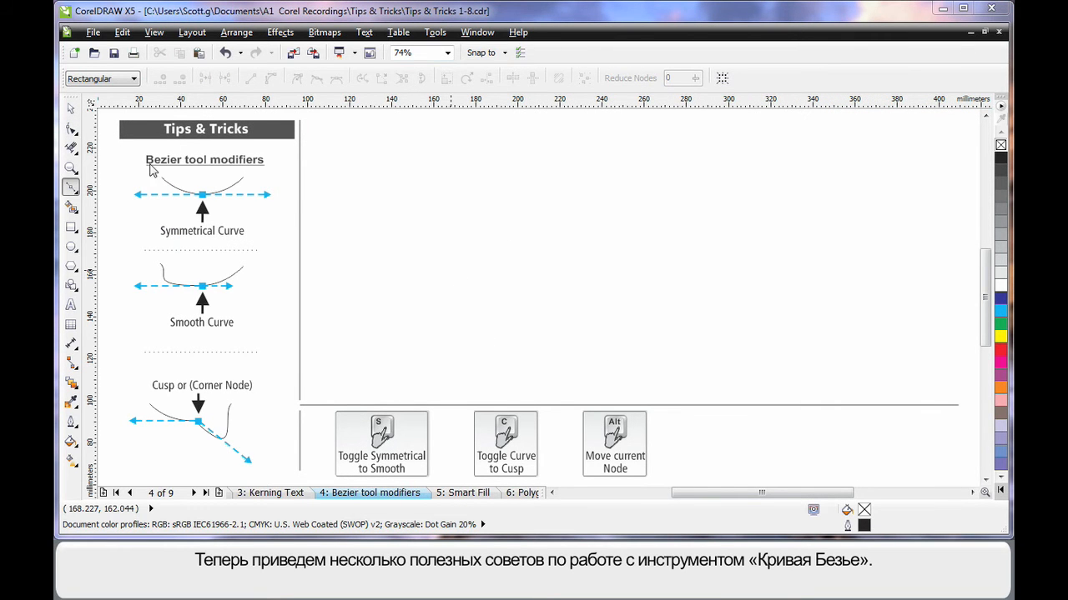
# Start a Bézier curve with three symmetrical nodes, running across the lower part of the empty area and bending upward at its right end.
pyautogui.click(77, 194)
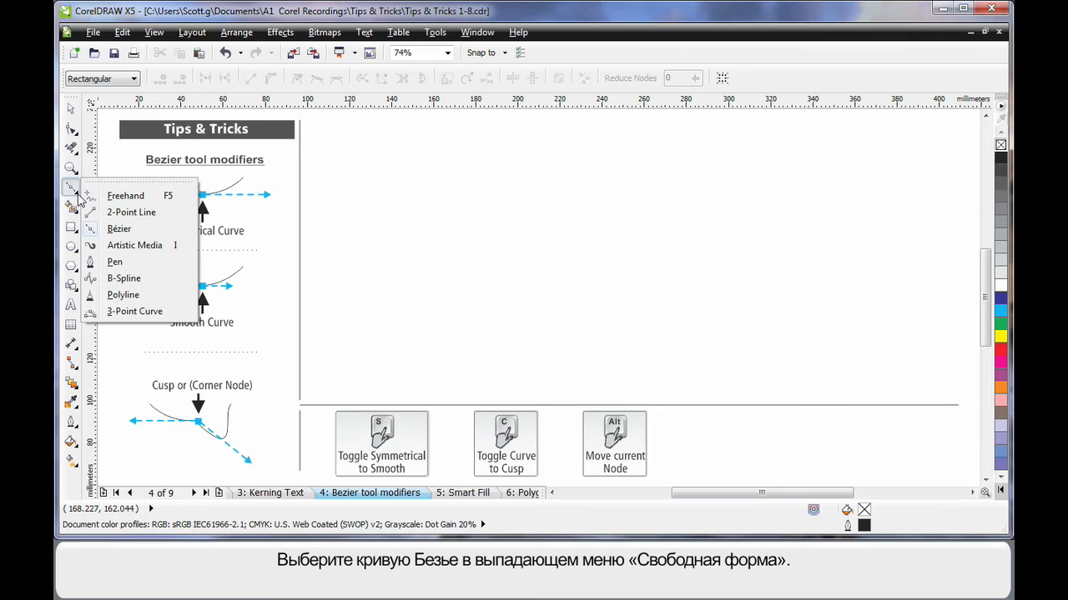
pyautogui.click(118, 229)
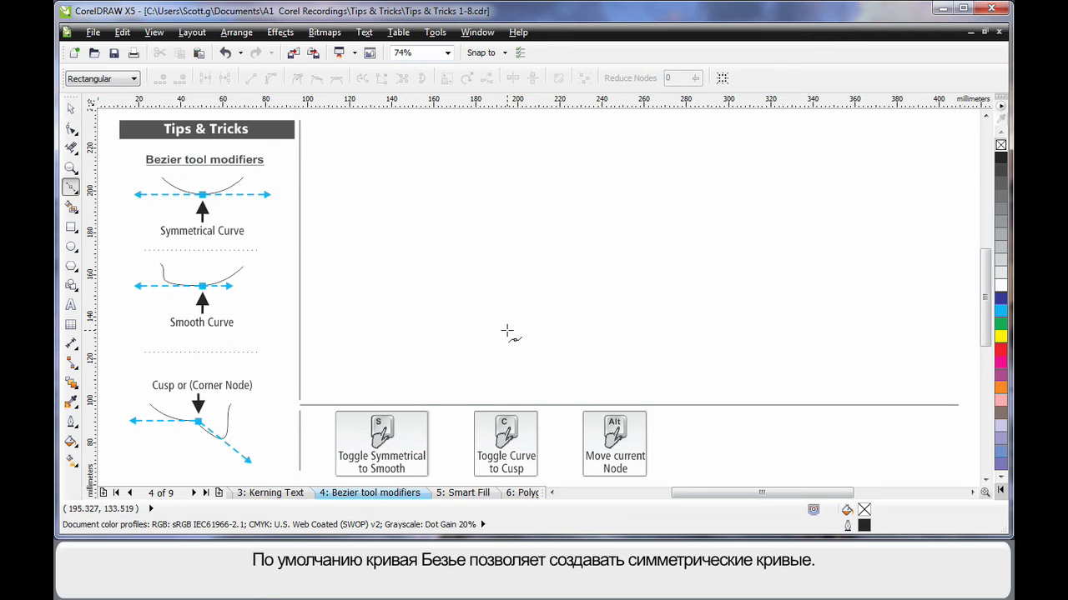
pyautogui.moveTo(412, 364); pyautogui.dragTo(492, 366)
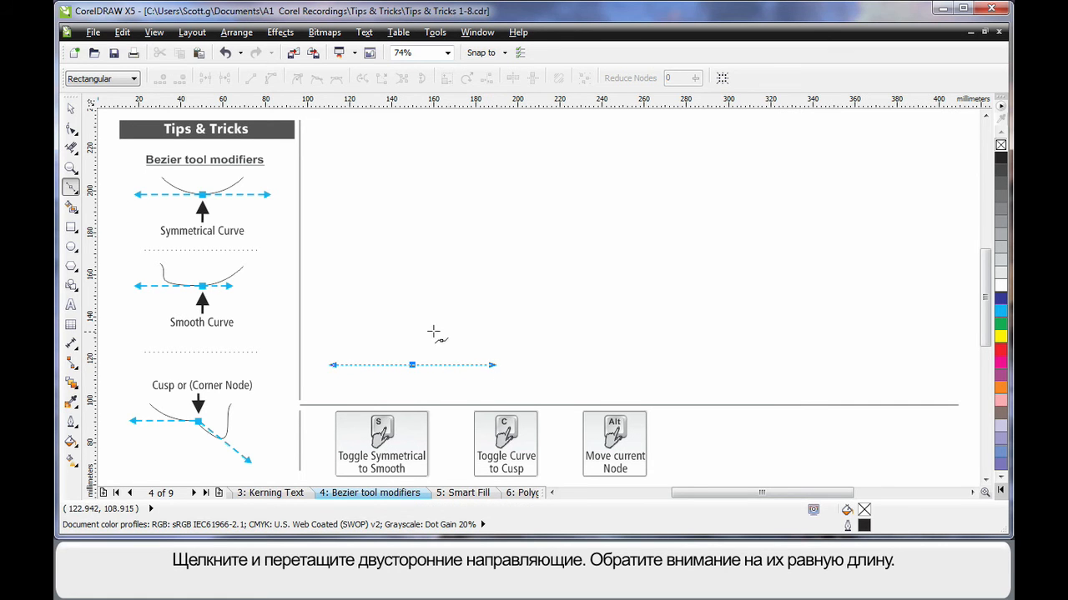
pyautogui.moveTo(727, 360); pyautogui.dragTo(774, 324)
pyautogui.moveTo(786, 271); pyautogui.dragTo(777, 222)
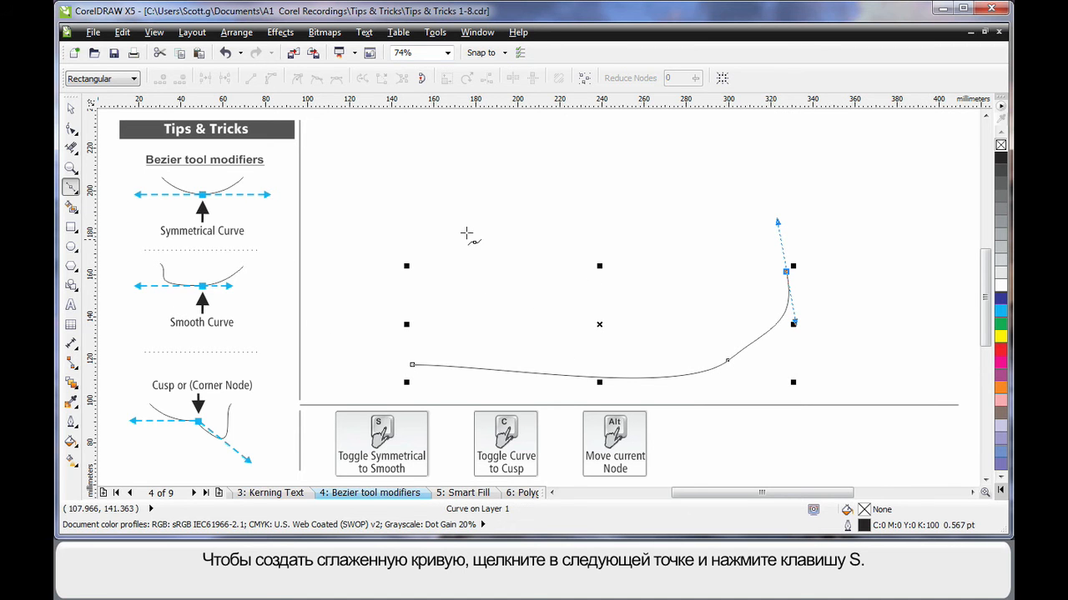
# Add a fourth node above the curve's bend and toggle it to smooth, with a long handle reaching back toward the left.
pyautogui.click(714, 181)
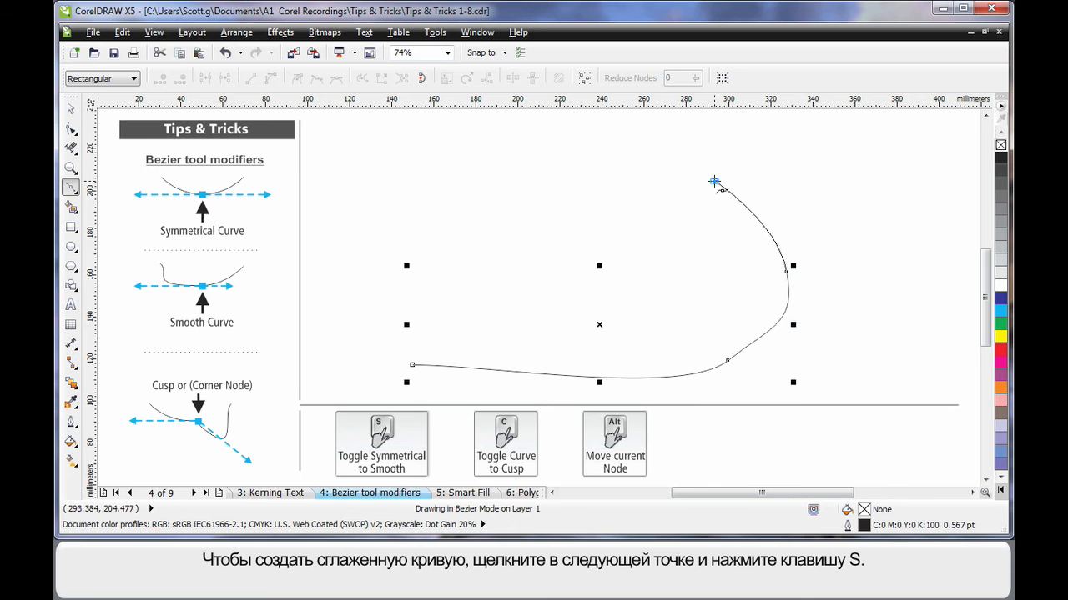
pyautogui.moveTo(714, 181); pyautogui.dragTo(431, 192)
pyautogui.press('s')
pyautogui.press('s')
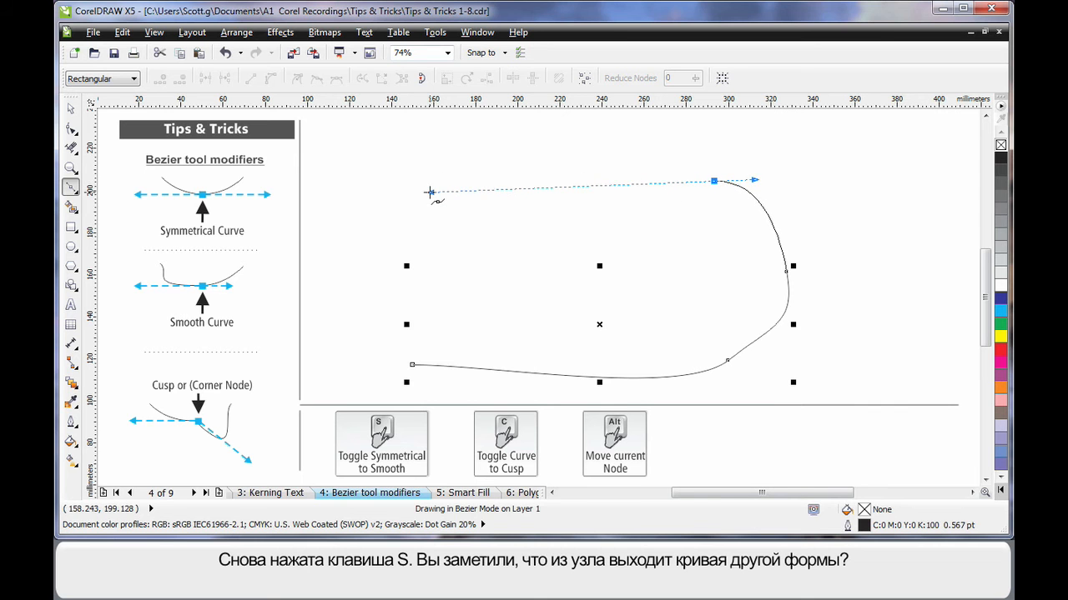
# Add an upper-left node to the curve and turn it into a cusp, swinging its outgoing handle back toward the right.
pyautogui.click(430, 192)
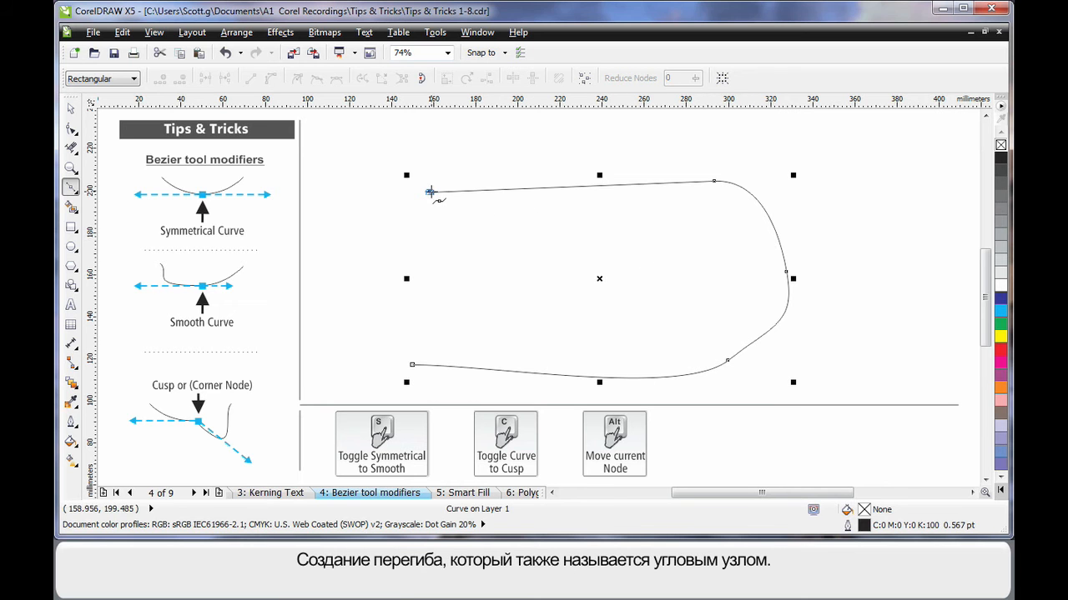
pyautogui.moveTo(429, 192); pyautogui.dragTo(440, 246)
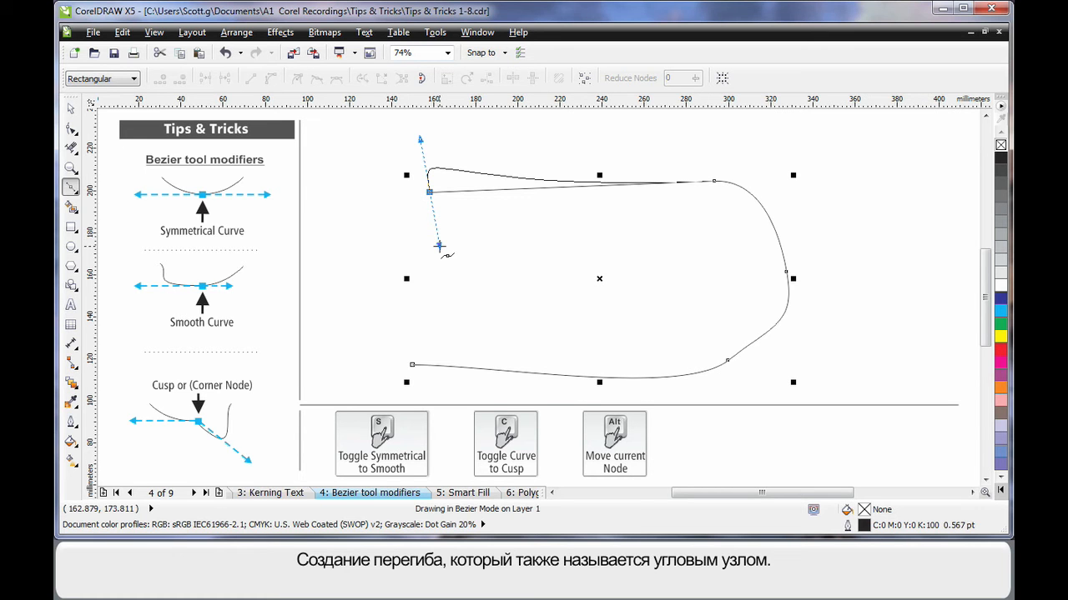
pyautogui.moveTo(439, 246); pyautogui.dragTo(440, 254)
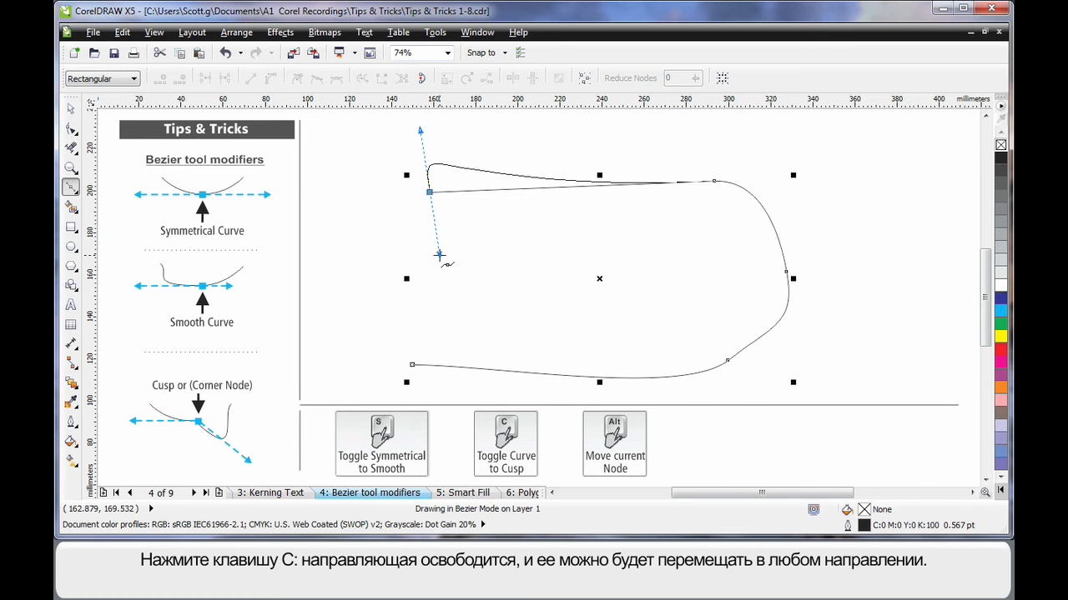
pyautogui.press('c')
pyautogui.moveTo(439, 256); pyautogui.dragTo(734, 216)
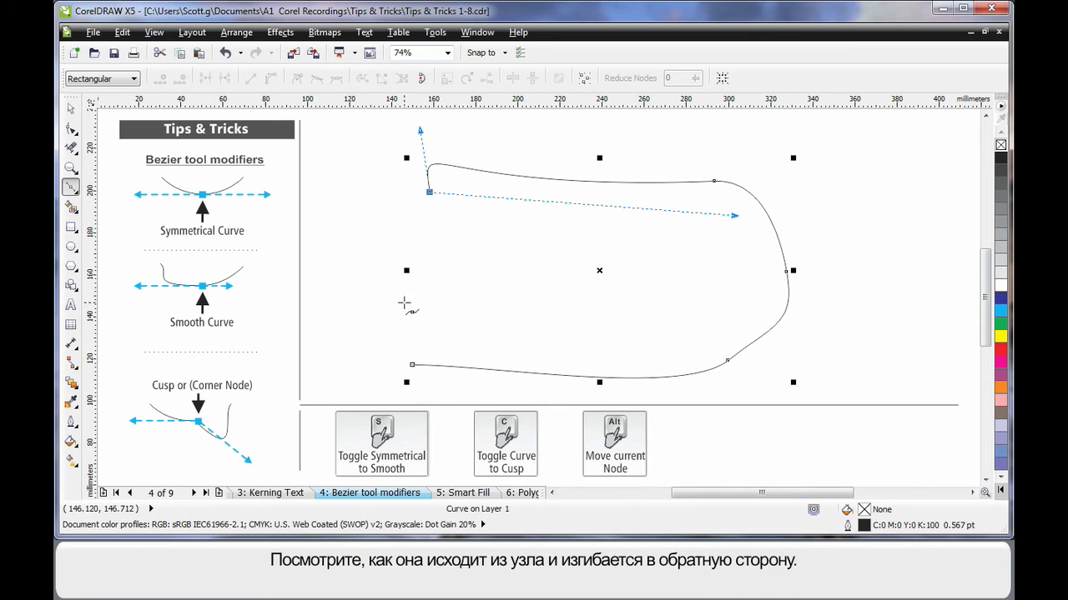
# Add an end node at the curve's far left and reposition it slightly lower while drawing.
pyautogui.click(352, 294)
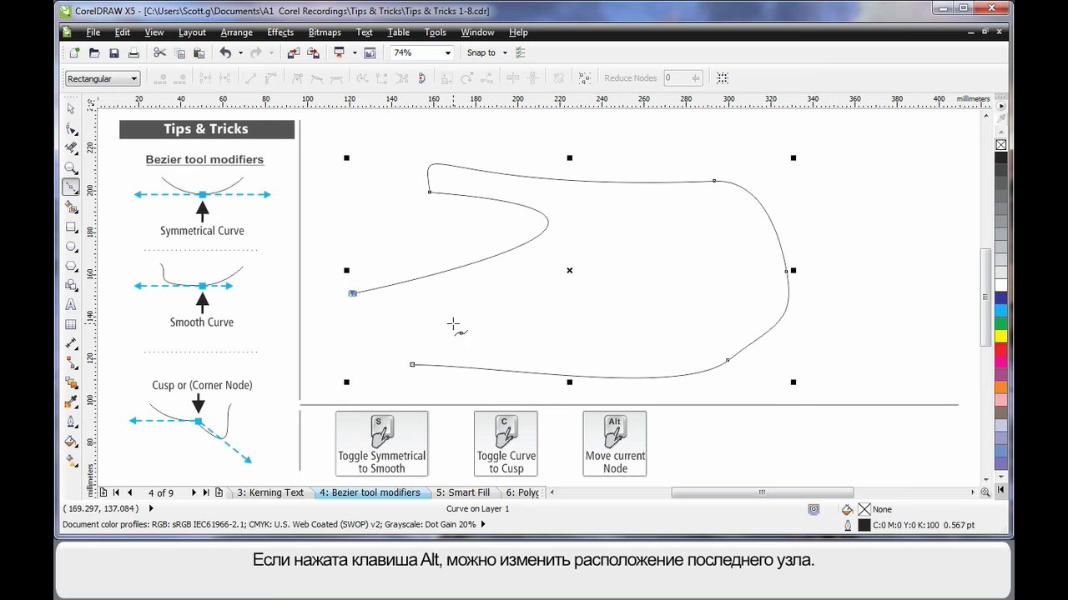
pyautogui.click(354, 294)
pyautogui.moveTo(354, 294); pyautogui.dragTo(360, 327)
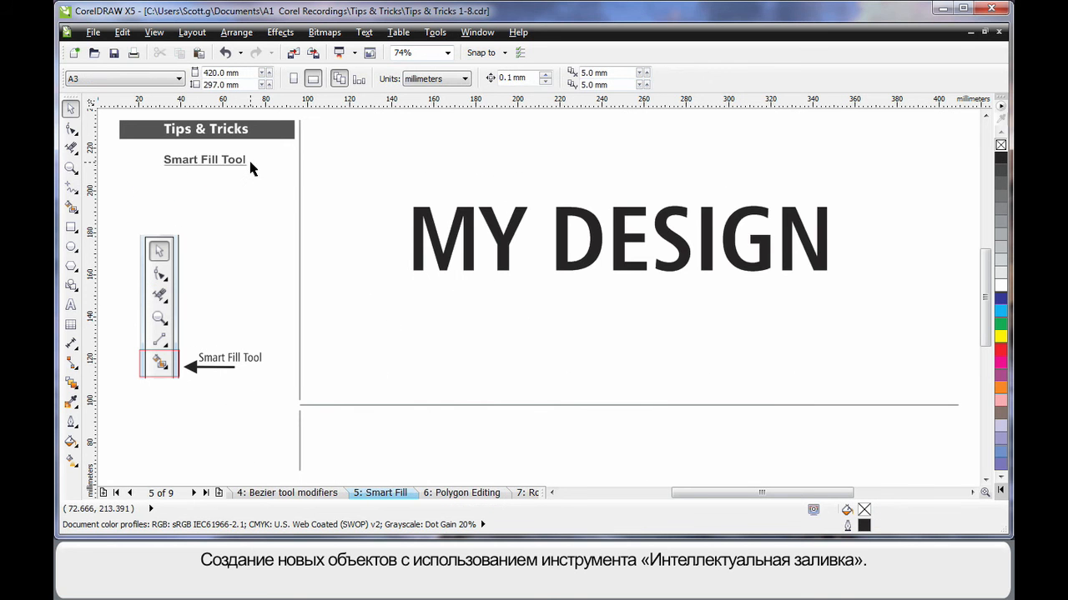
# Draw a rectangle about 208 by 20 mm over the lower part of the MY DESIGN text.
pyautogui.click(72, 230)
pyautogui.moveTo(404, 244); pyautogui.dragTo(841, 287)
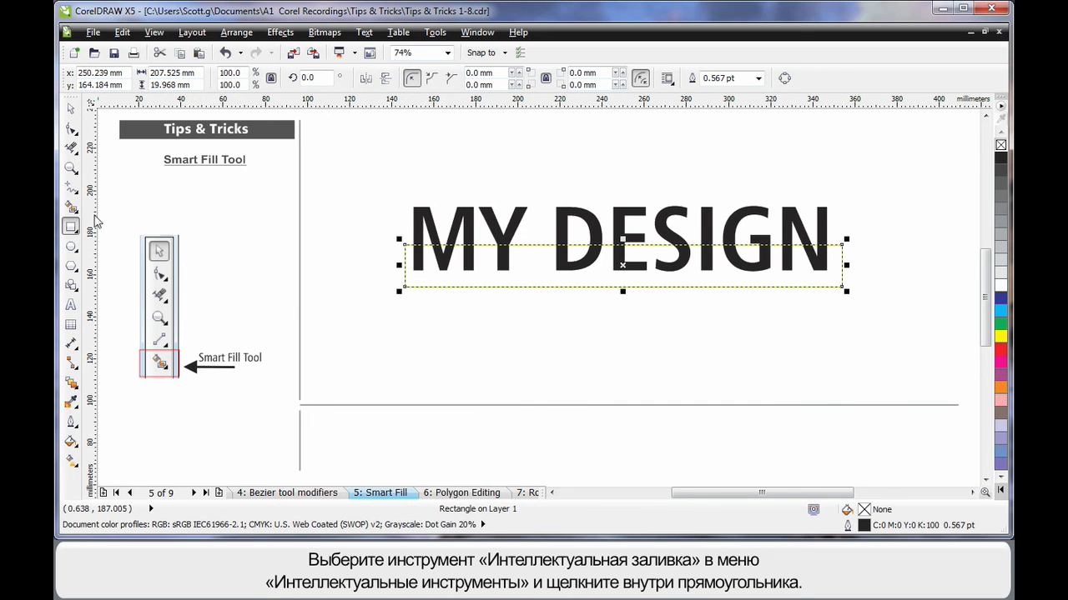
# Use Smart Fill to create blue-grey objects from every letter part of MY DESIGN that lies inside the rectangle.
pyautogui.click(75, 216)
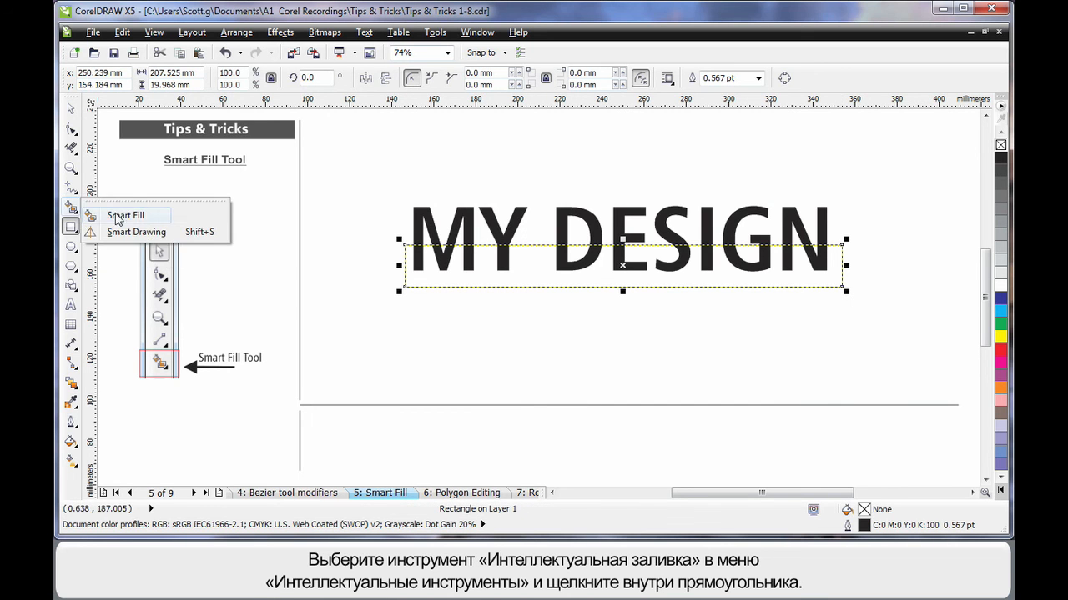
pyautogui.click(140, 218)
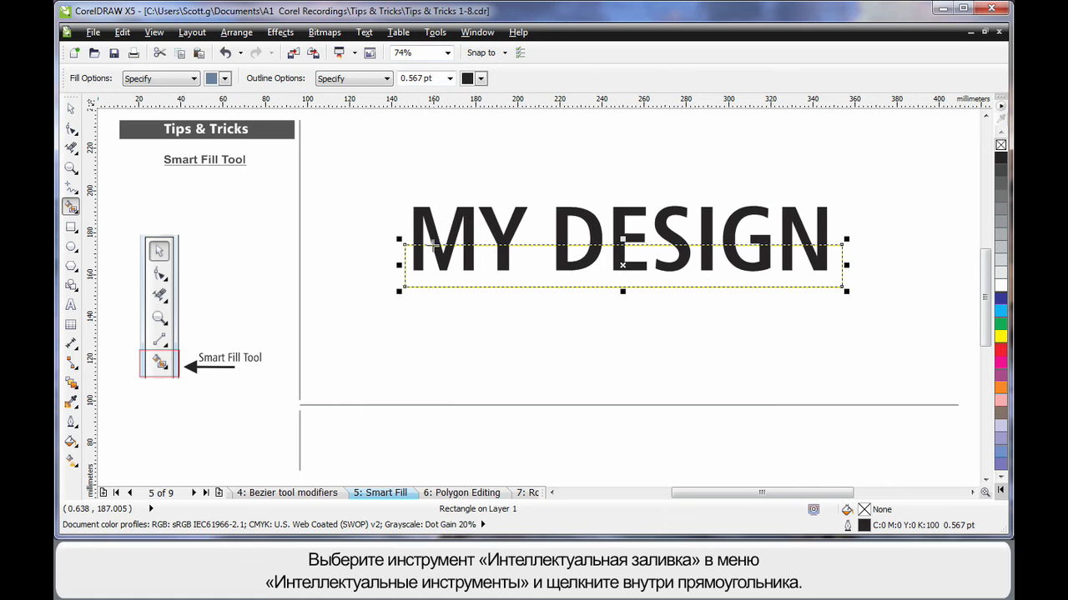
pyautogui.click(417, 256)
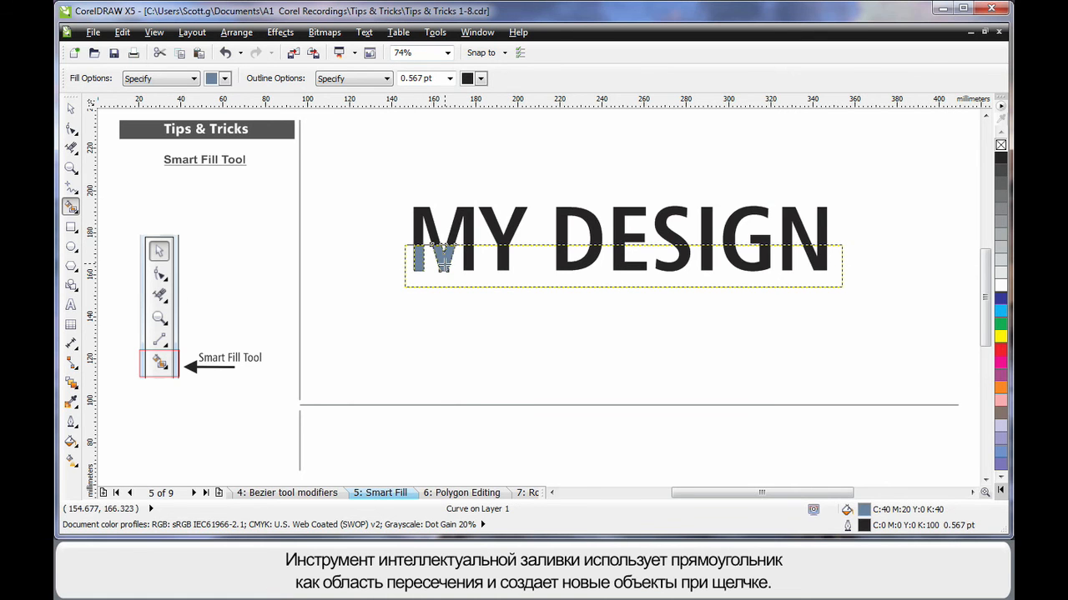
pyautogui.click(468, 261)
pyautogui.click(503, 261)
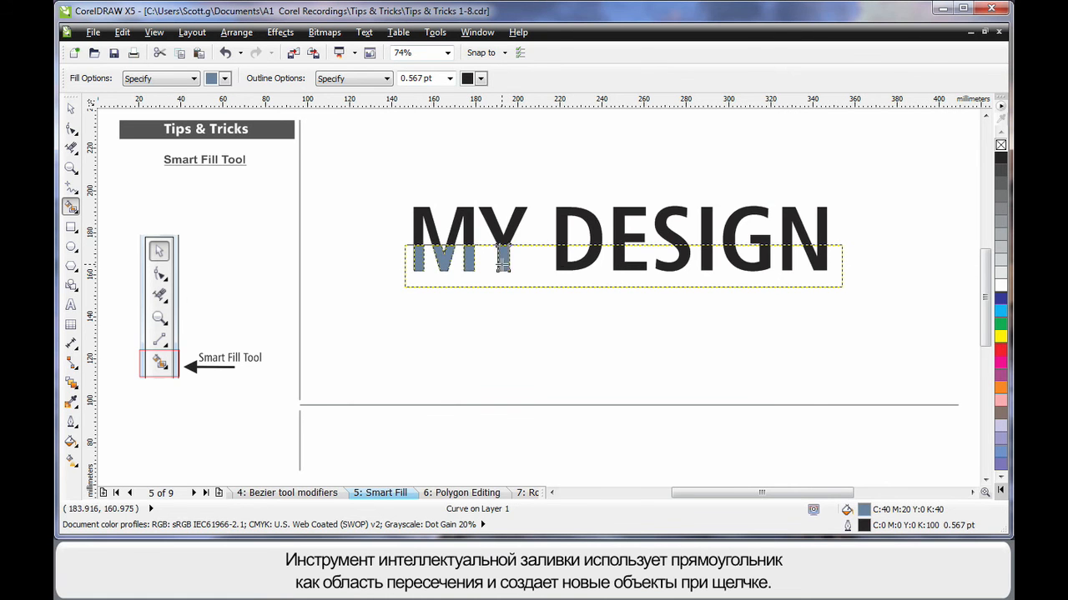
pyautogui.click(564, 262)
pyautogui.click(624, 265)
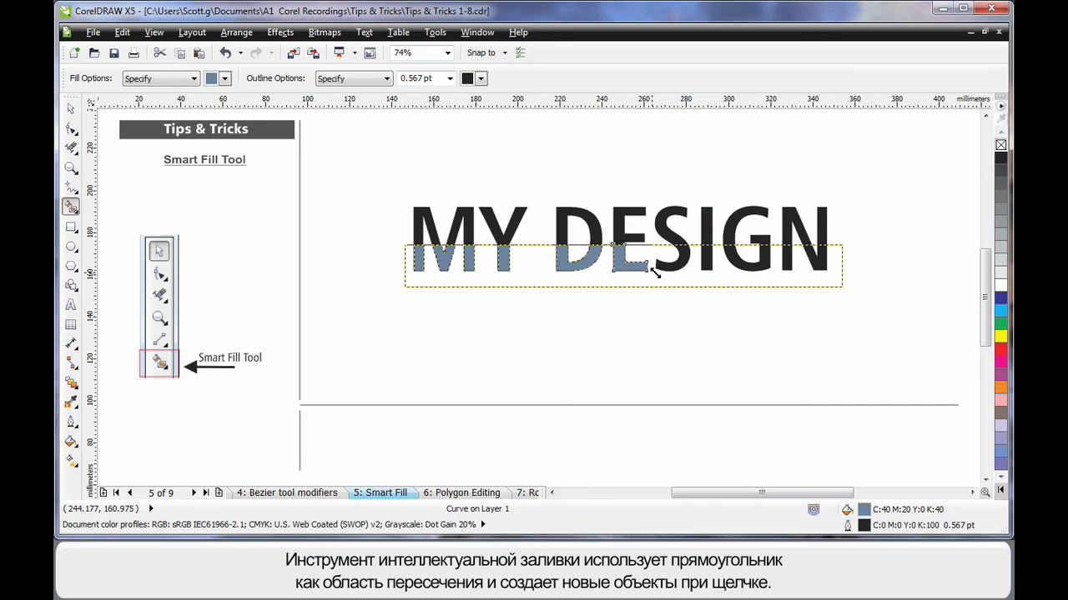
pyautogui.click(675, 266)
pyautogui.click(707, 265)
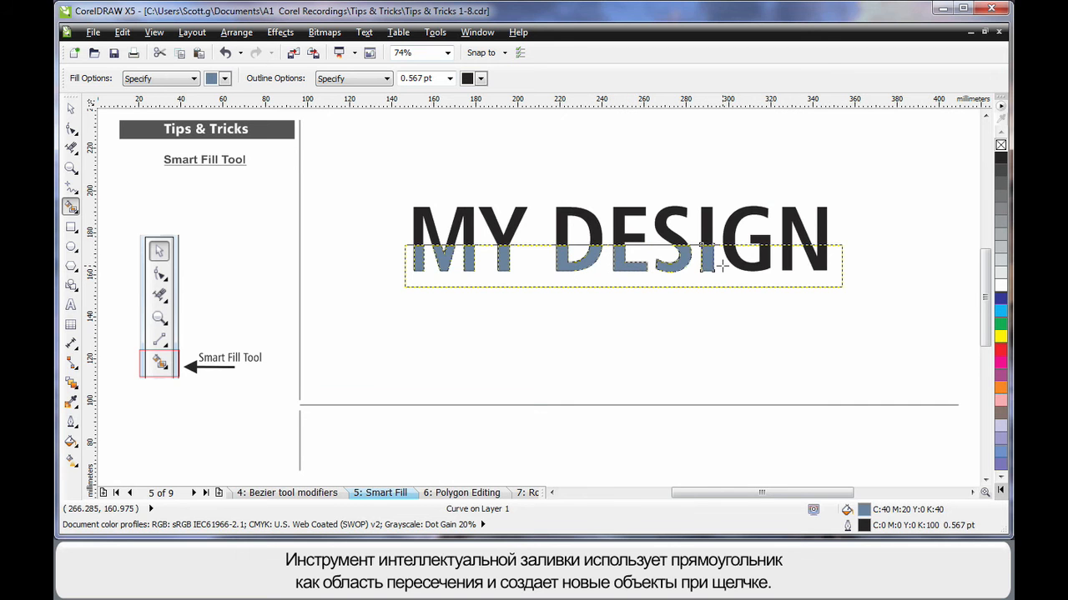
pyautogui.click(754, 266)
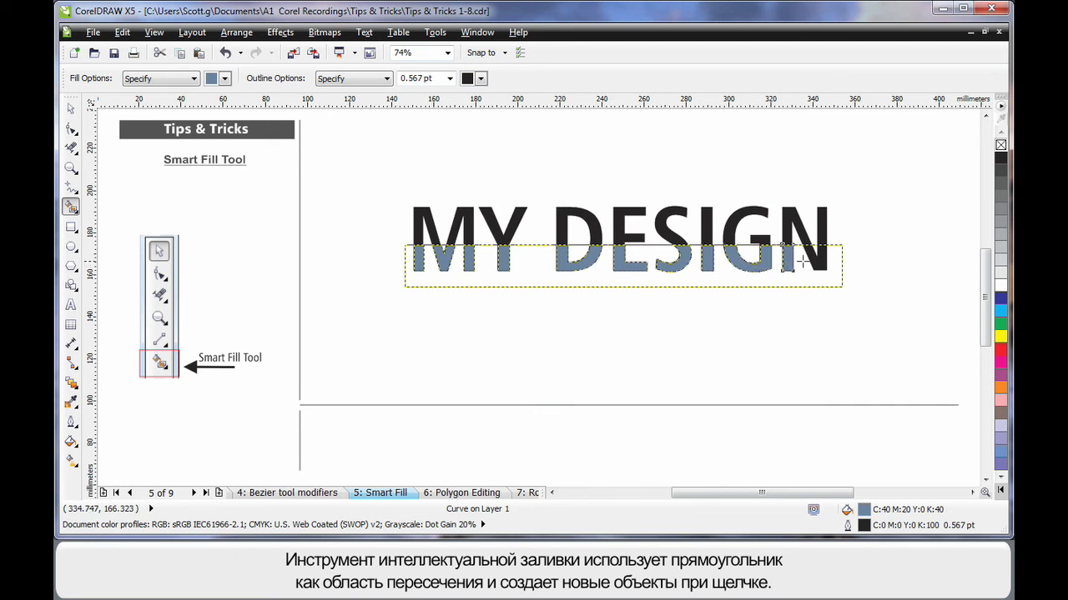
pyautogui.click(816, 262)
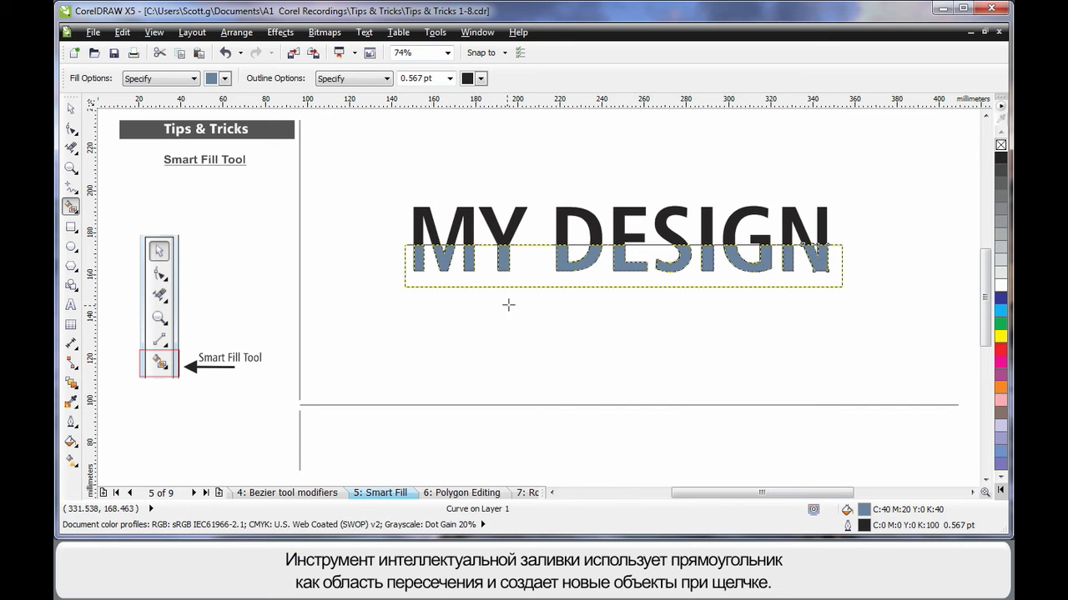
# Select all the smart-filled letter pieces, flip them below the text to about 7 mm high and skew them to the right.
pyautogui.press('space')
pyautogui.click(856, 333)
pyautogui.moveTo(873, 234); pyautogui.dragTo(393, 292)
pyautogui.moveTo(620, 241); pyautogui.dragTo(636, 294)
pyautogui.click(619, 284)
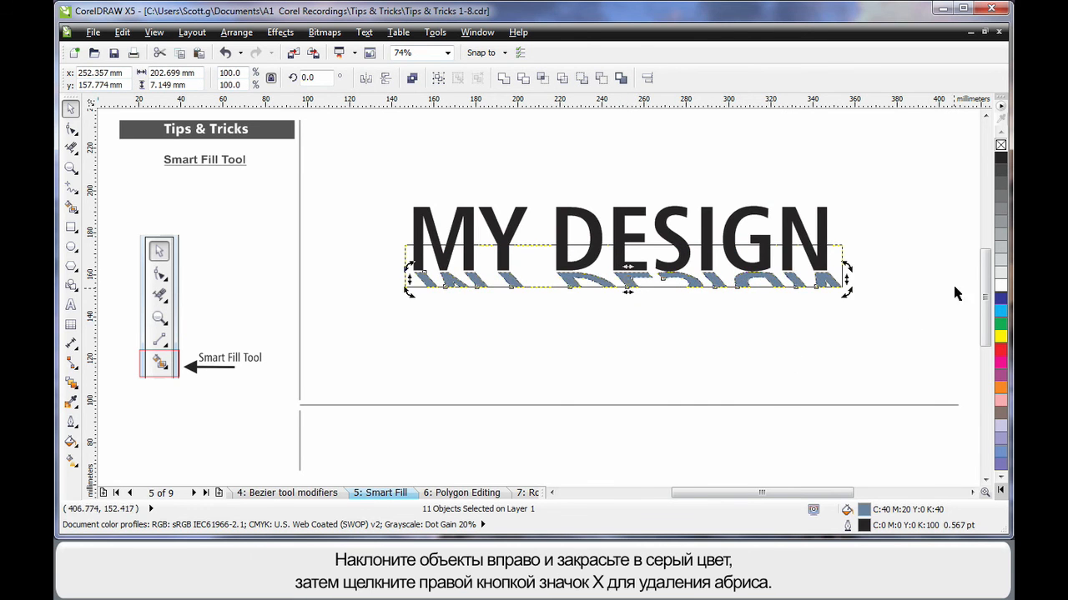
# Fill the mirrored letter pieces with 40% black and remove their outline.
pyautogui.click(1001, 235)
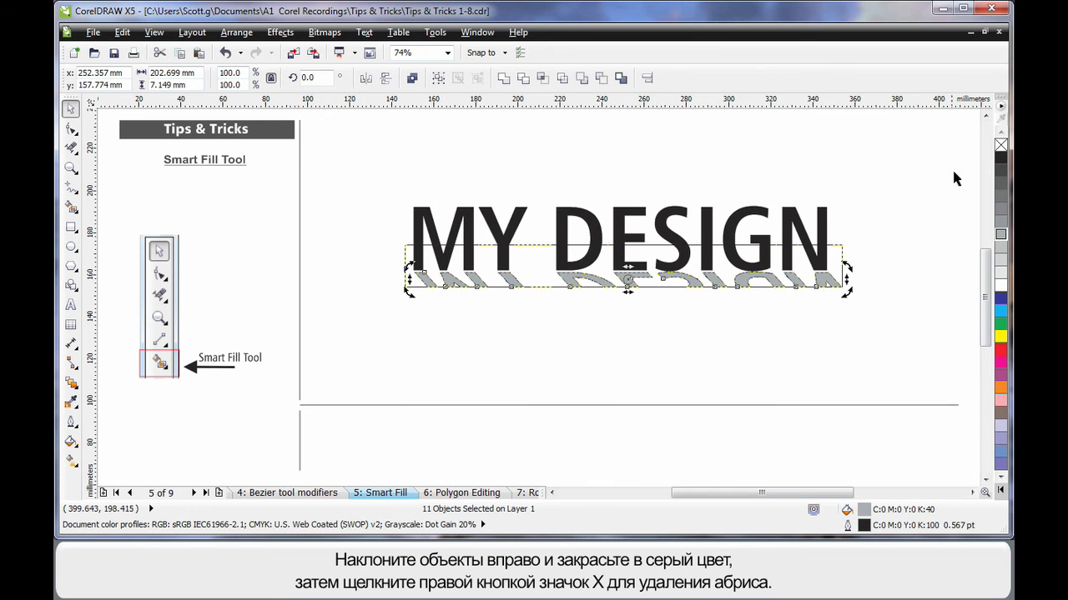
pyautogui.rightClick(1000, 146)
pyautogui.click(892, 231)
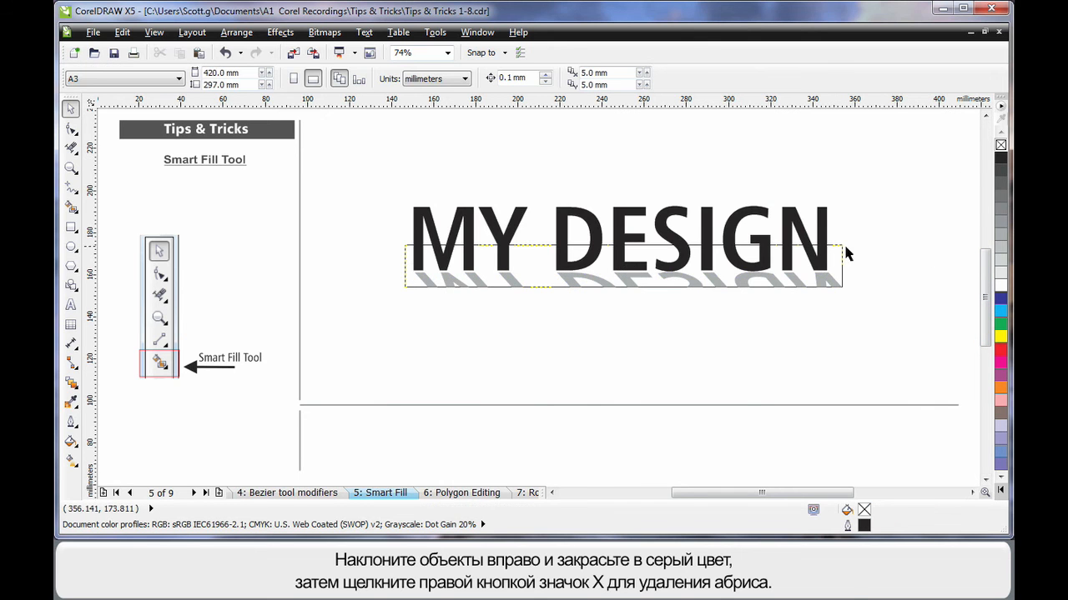
# Reduce the rectangle's height to about 12.5 mm from its upper edge and give it a 10% black fill without outline.
pyautogui.click(842, 255)
pyautogui.moveTo(623, 244); pyautogui.dragTo(626, 261)
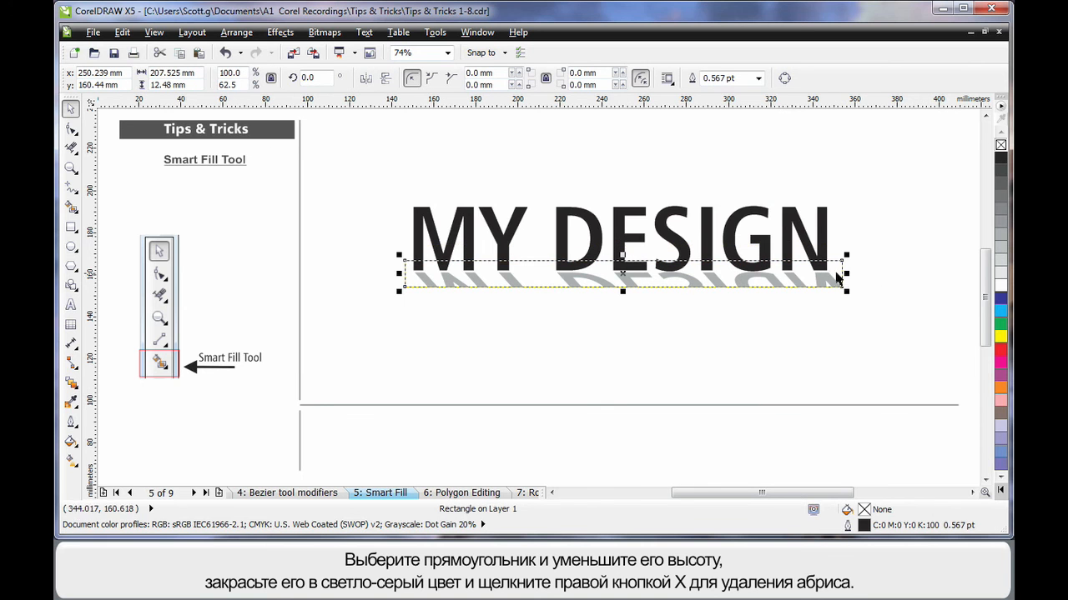
pyautogui.click(997, 271)
pyautogui.rightClick(1001, 146)
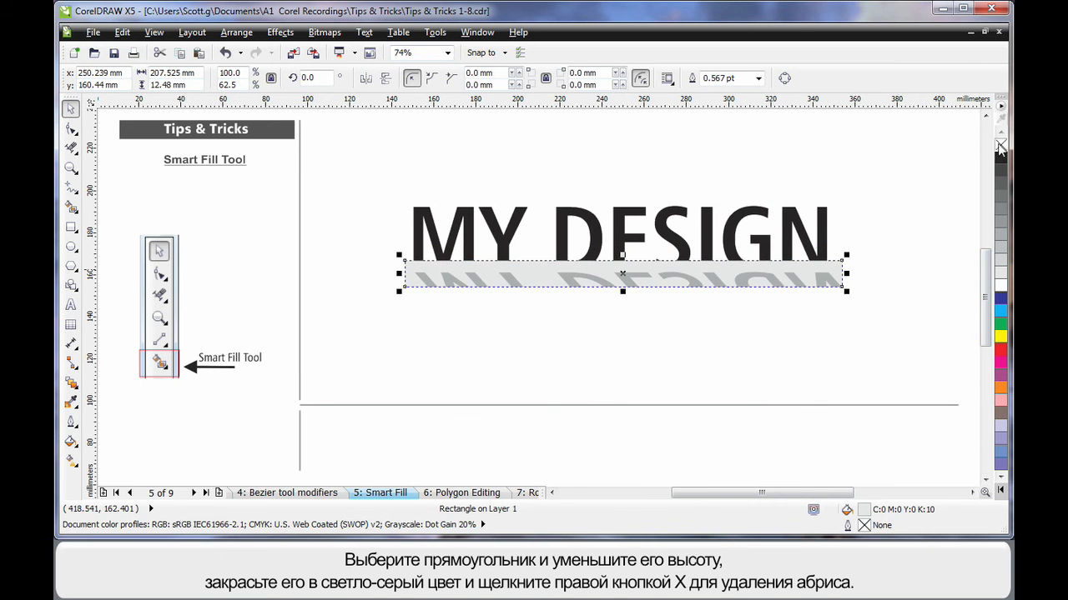
# Send the light grey rectangle behind all other objects and deselect it.
pyautogui.hotkey('shift', 'pagedown')
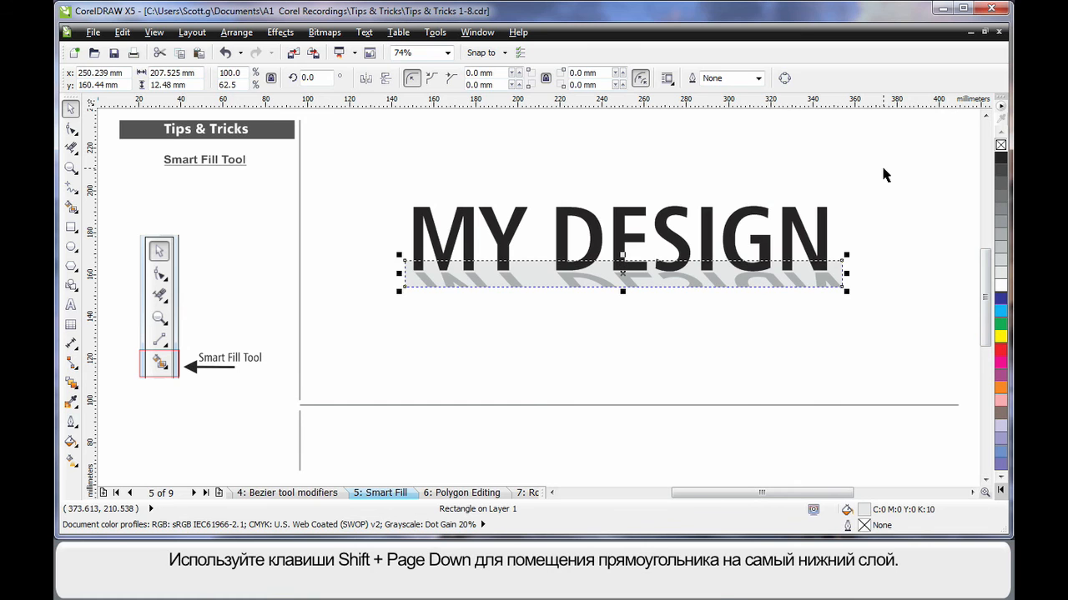
pyautogui.press('Escape')
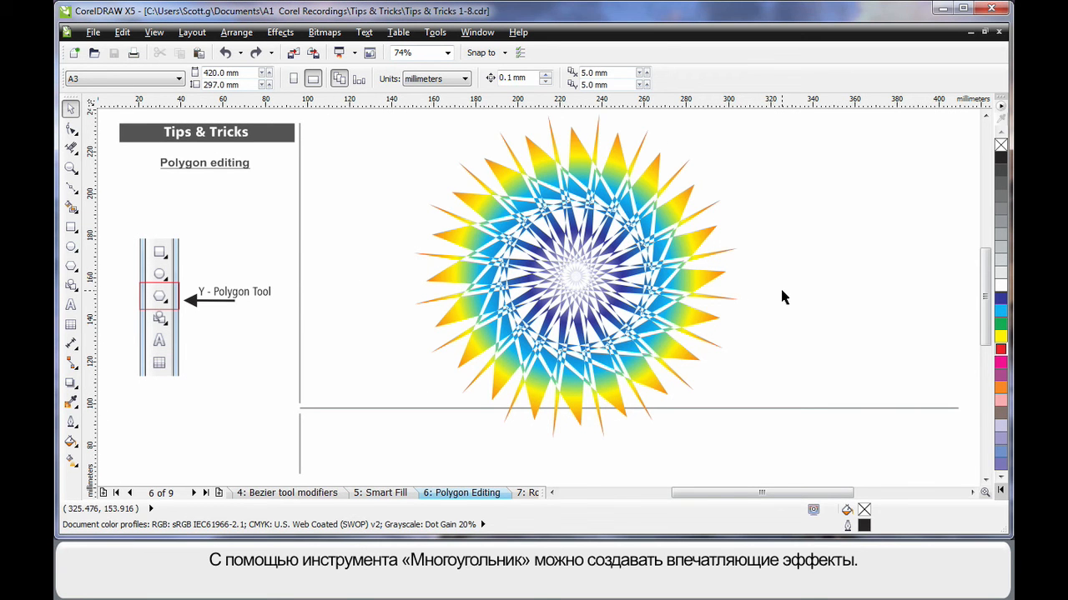
# Delete the rainbow-coloured starburst polygon from the Polygon Editing page.
pyautogui.click(673, 281)
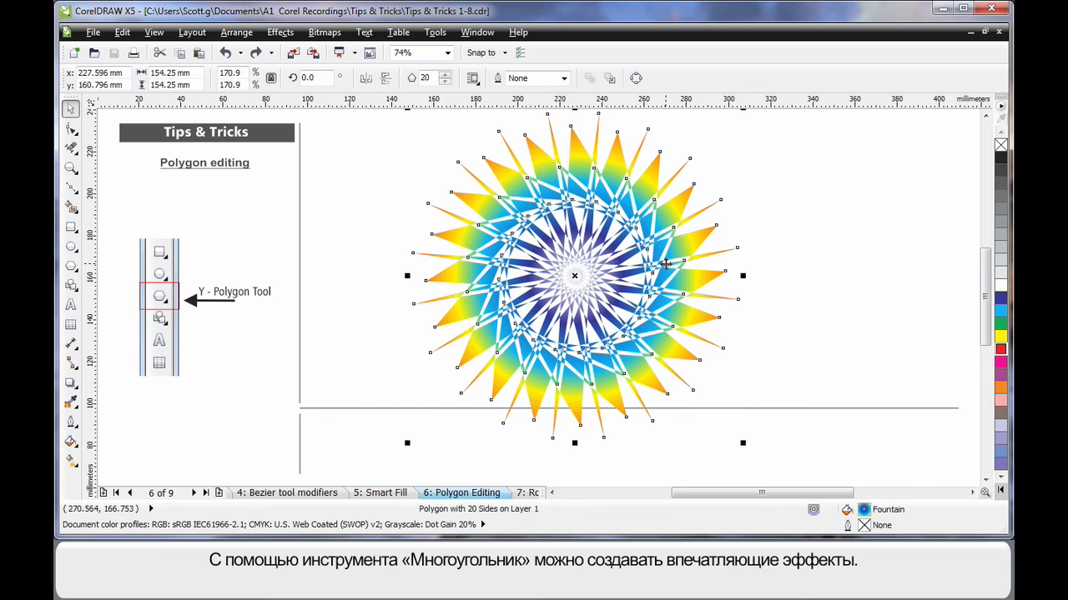
pyautogui.press('Delete')
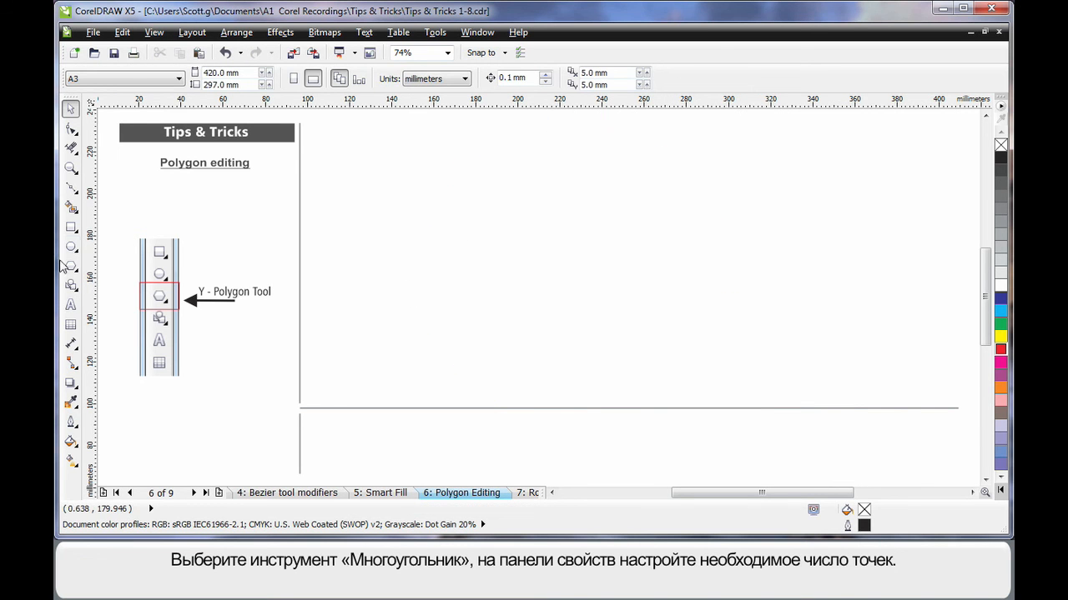
# Draw a regular 25-sided polygon about 119 mm wide and move it up clear of the horizontal line.
pyautogui.click(71, 266)
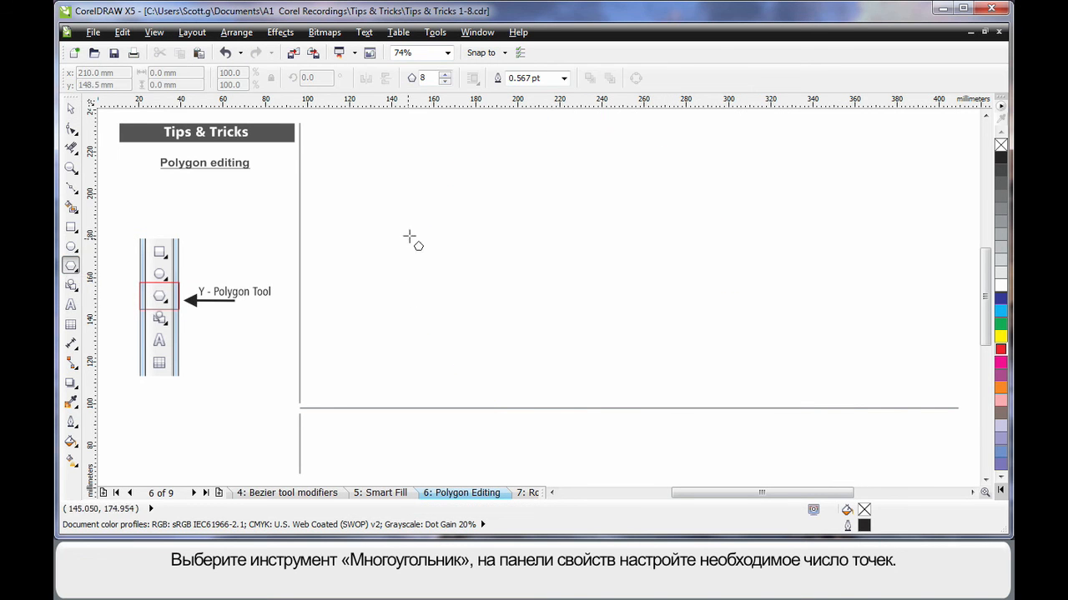
pyautogui.click(429, 78)
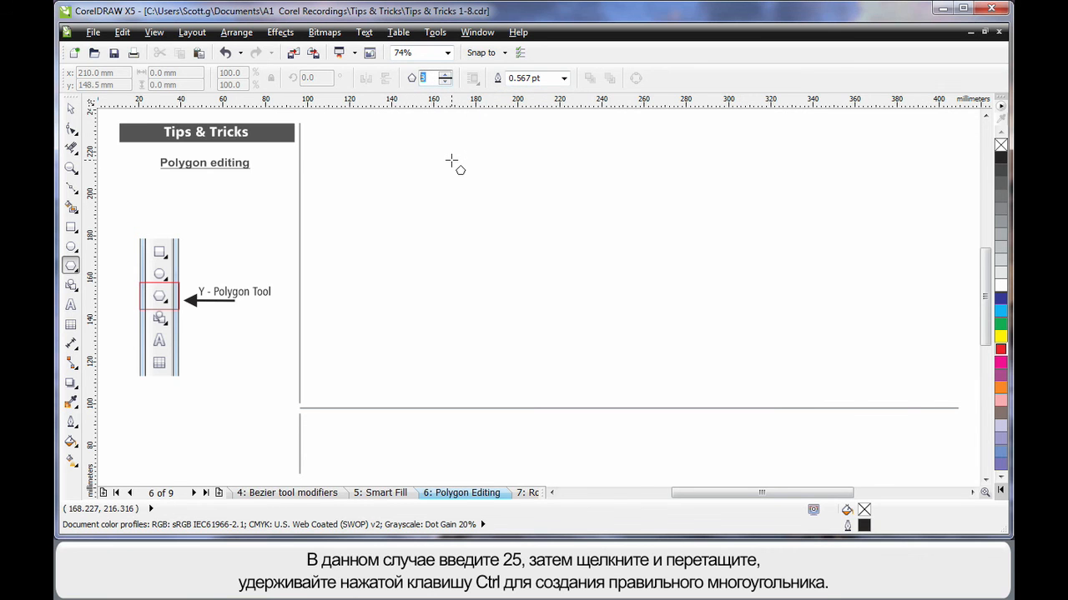
pyautogui.press('Return')
pyautogui.moveTo(451, 161); pyautogui.dragTo(724, 375)
pyautogui.moveTo(736, 376); pyautogui.dragTo(699, 326)
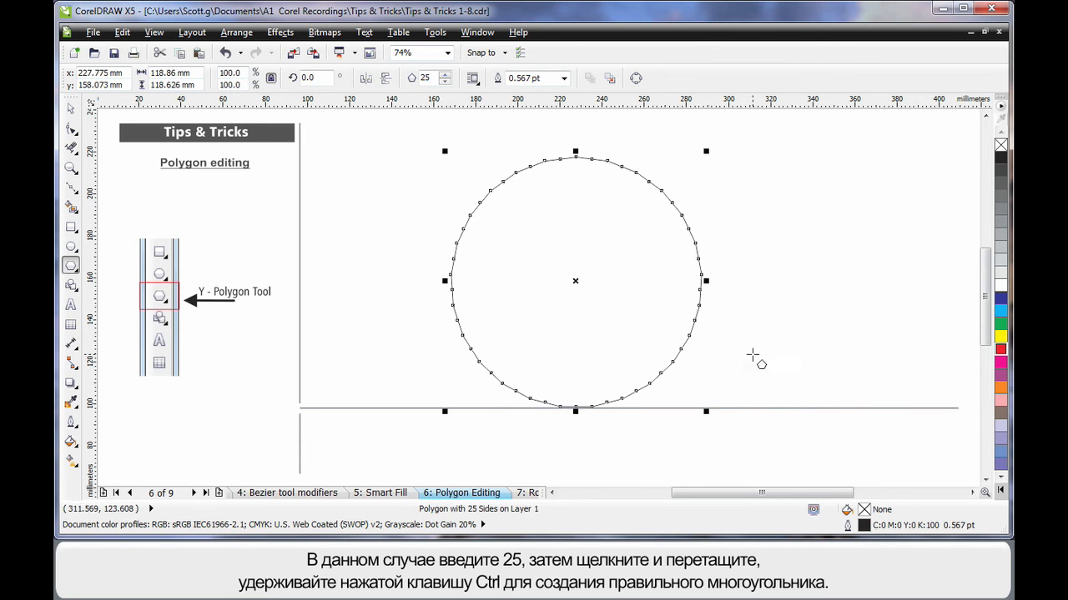
pyautogui.moveTo(575, 281); pyautogui.dragTo(583, 267)
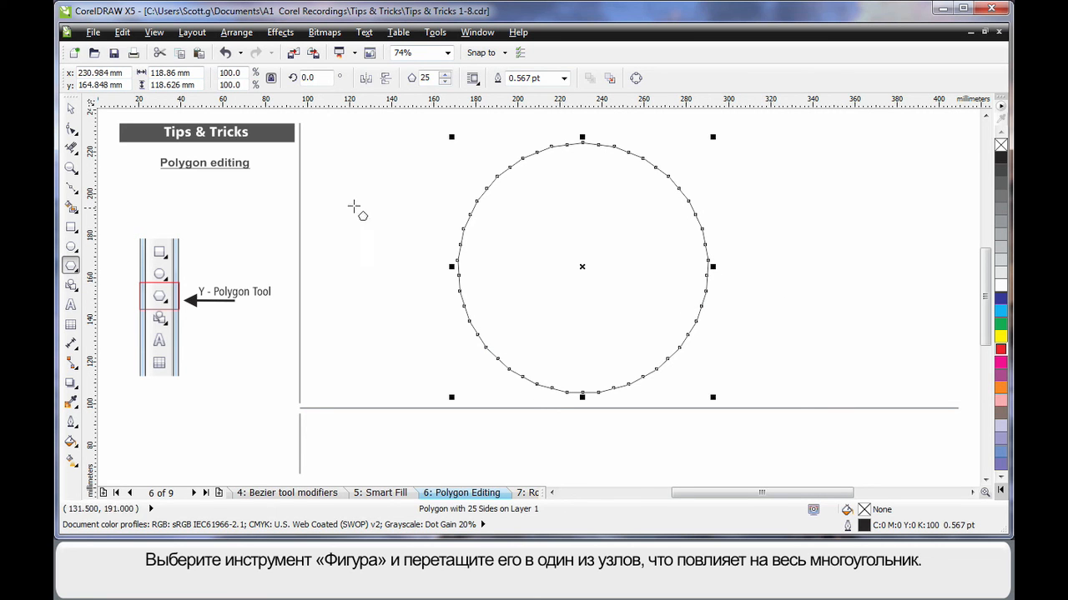
# Reshape the 25-sided polygon into a pointed star by moving an inner node towards the centre and an outer node slightly outwards.
pyautogui.click(72, 130)
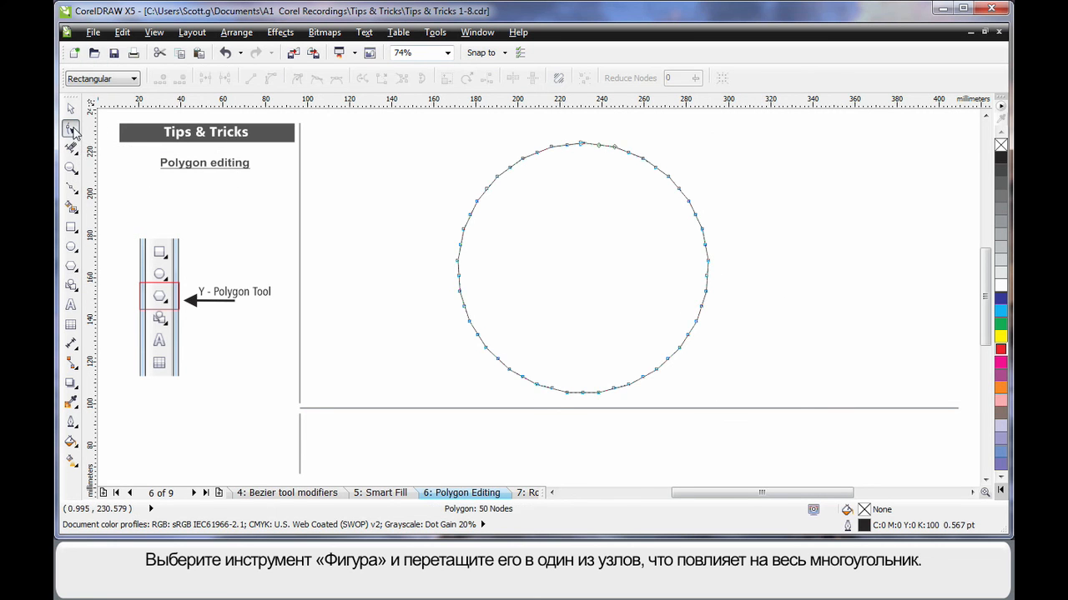
pyautogui.moveTo(508, 165); pyautogui.dragTo(525, 193)
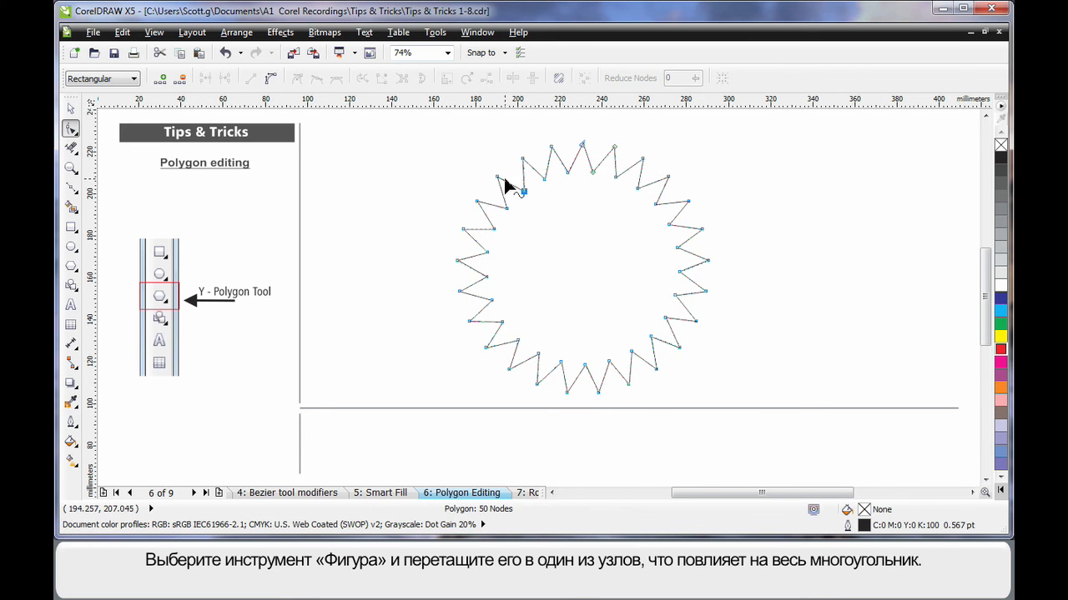
pyautogui.moveTo(497, 176); pyautogui.dragTo(489, 172)
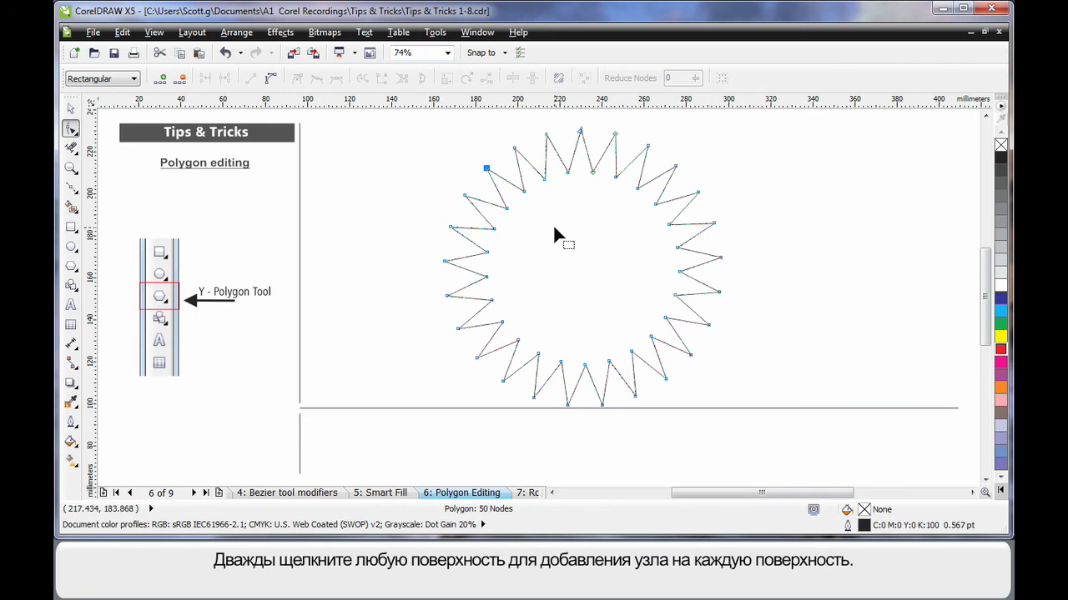
# Add three extra nodes along the star's edges and reposition neighbouring nodes to form a gear with squared teeth.
pyautogui.doubleClick(505, 179)
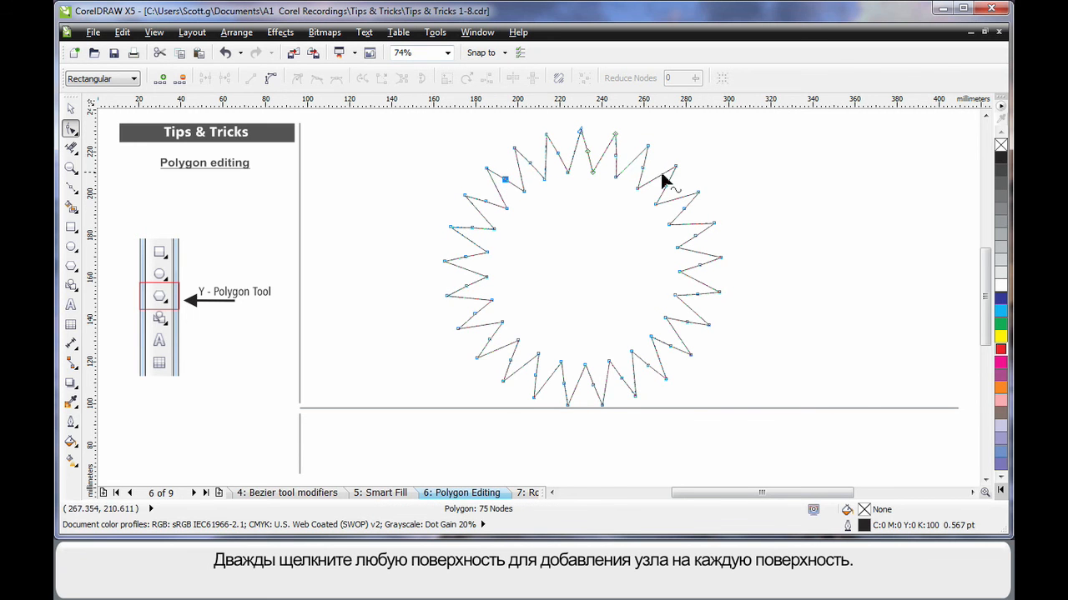
pyautogui.doubleClick(478, 213)
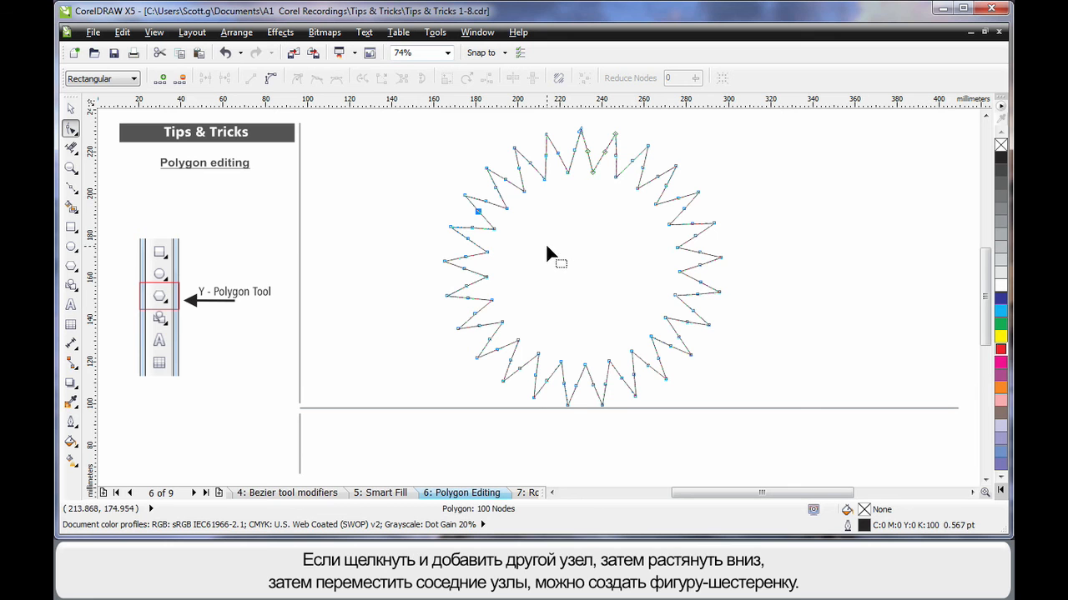
pyautogui.doubleClick(496, 205)
pyautogui.moveTo(497, 206)
pyautogui.mouseDown()
pyautogui.moveTo(500, 217)
pyautogui.moveTo(483, 193)
pyautogui.moveTo(472, 214)
pyautogui.moveTo(467, 206)
pyautogui.moveTo(490, 198)
pyautogui.mouseUp()
pyautogui.click(561, 220)
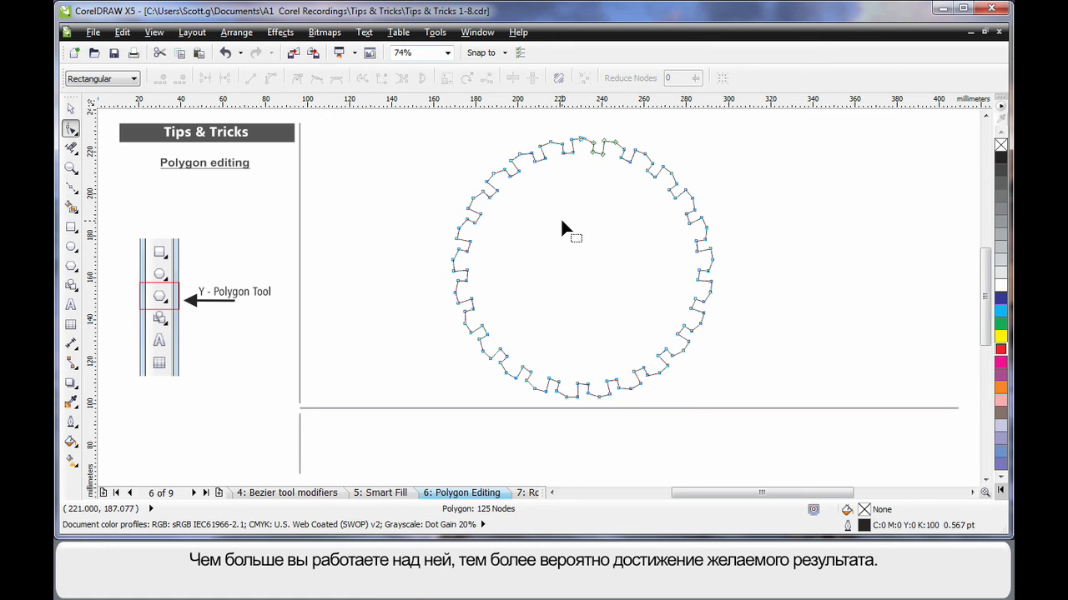
pyautogui.click(482, 193)
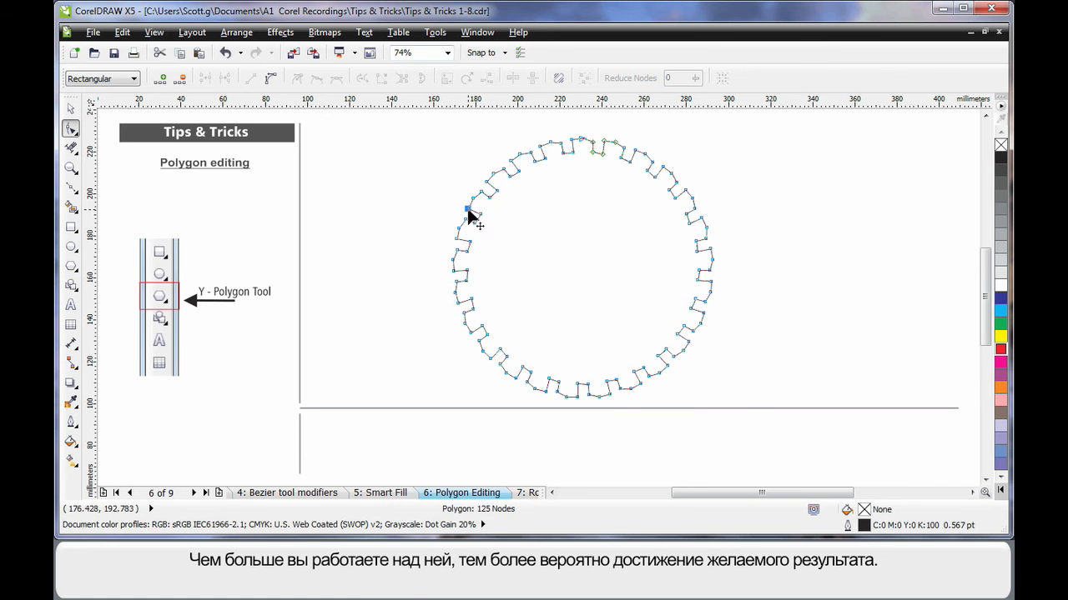
pyautogui.click(533, 227)
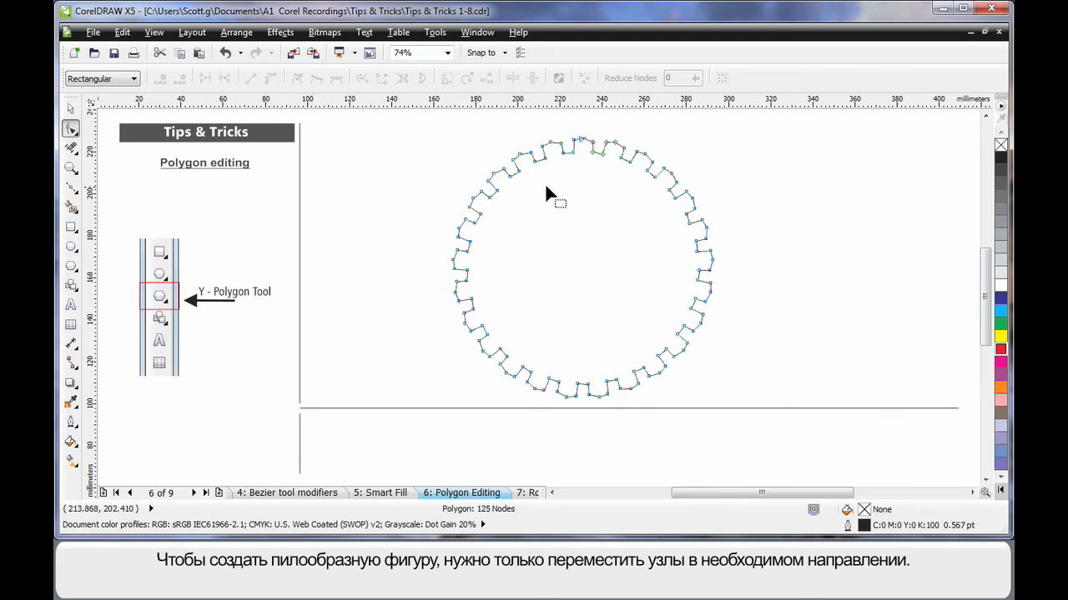
# Shift the gear's tooth nodes sideways and inwards to form slanted saw-blade teeth, and deselect the shape.
pyautogui.moveTo(531, 154)
pyautogui.mouseDown()
pyautogui.moveTo(514, 160)
pyautogui.moveTo(520, 153)
pyautogui.moveTo(537, 171)
pyautogui.mouseUp()
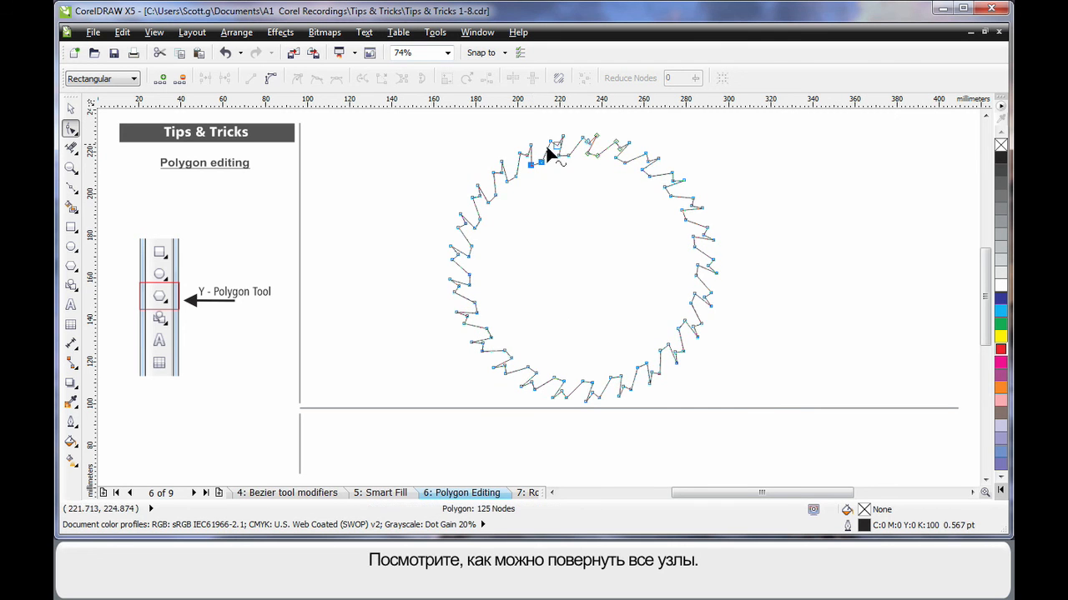
pyautogui.press('space')
pyautogui.click(787, 295)
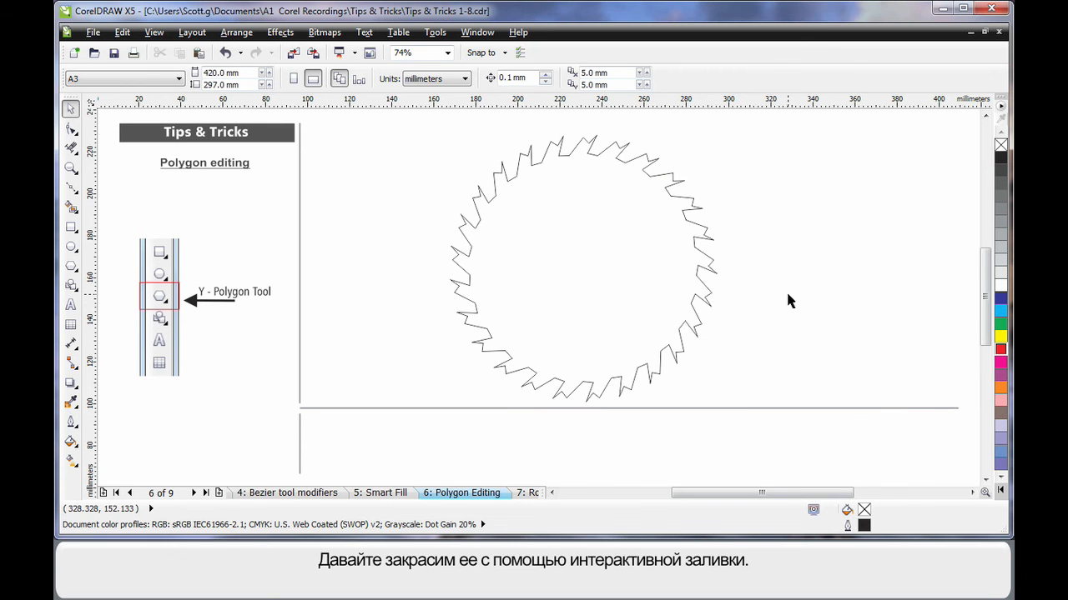
# Apply a linear black-to-white interactive fill horizontally across the whole saw-blade polygon, dark on its left side.
pyautogui.click(705, 271)
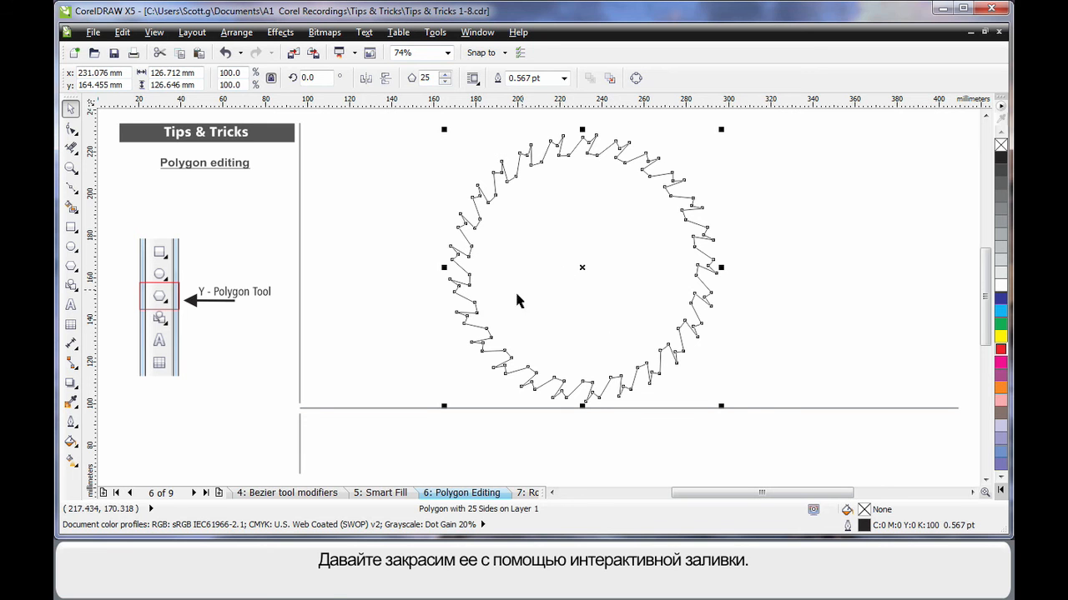
pyautogui.click(78, 466)
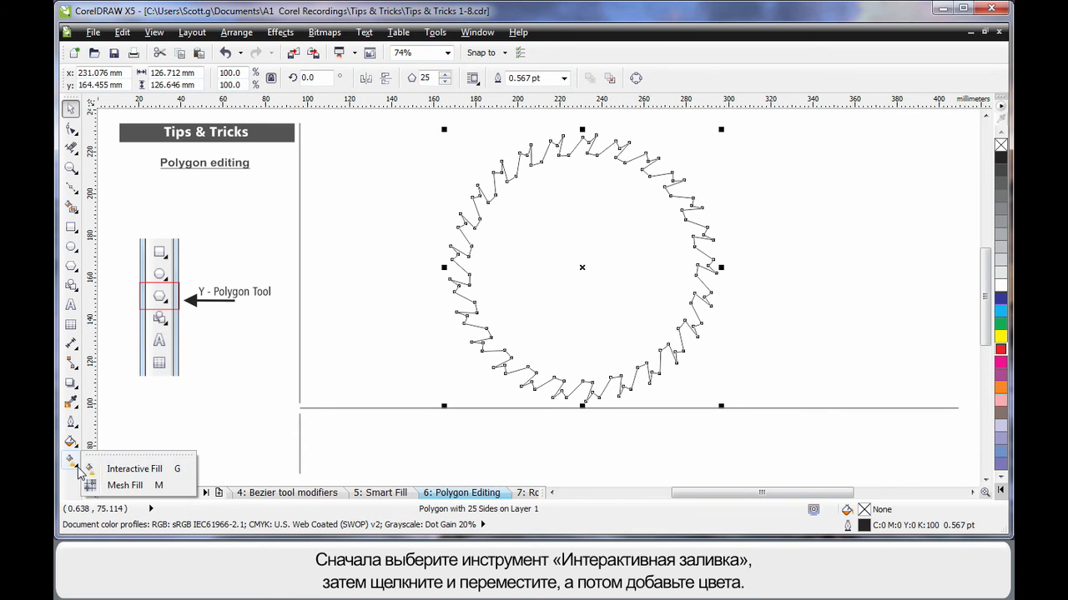
pyautogui.click(131, 472)
pyautogui.moveTo(434, 259); pyautogui.dragTo(738, 262)
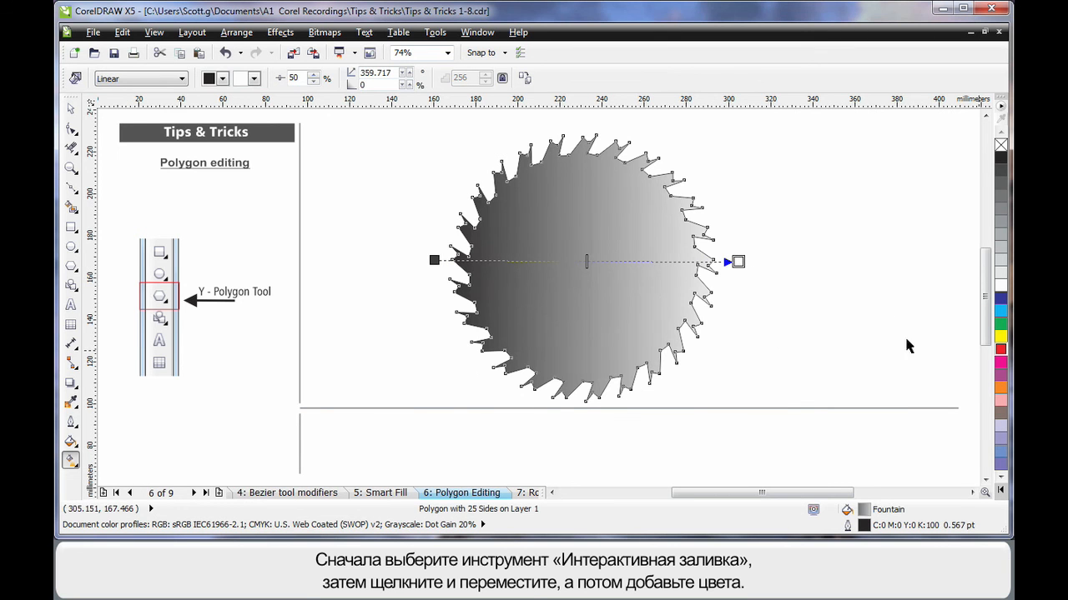
# Add red, yellow, light blue and pink to the saw blade's gradient between black and white, and change the fill type to Radial.
pyautogui.moveTo(598, 267); pyautogui.dragTo(614, 262)
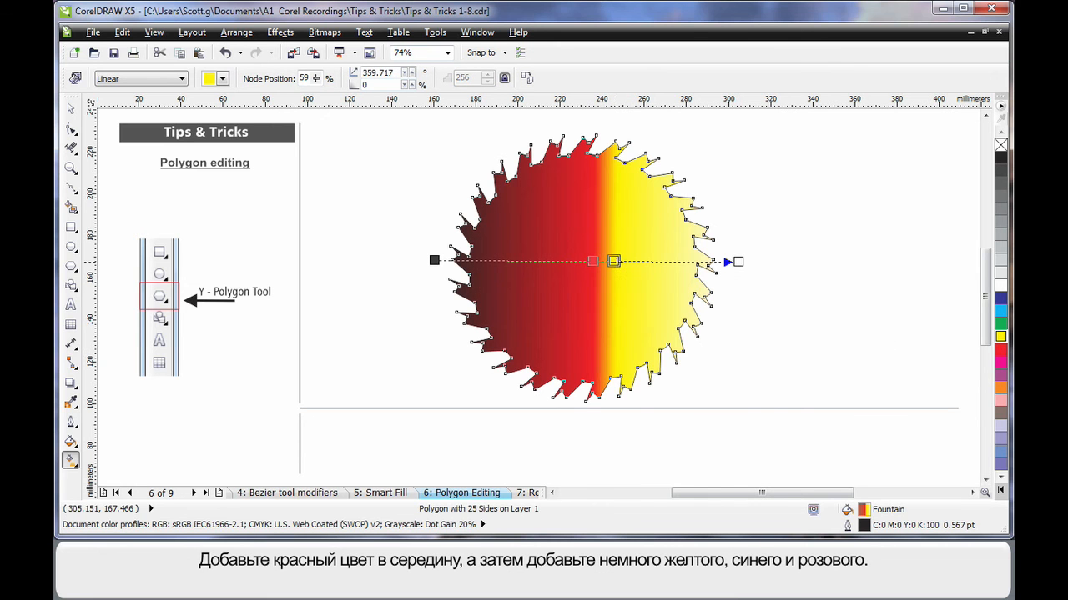
pyautogui.moveTo(767, 278); pyautogui.dragTo(656, 262)
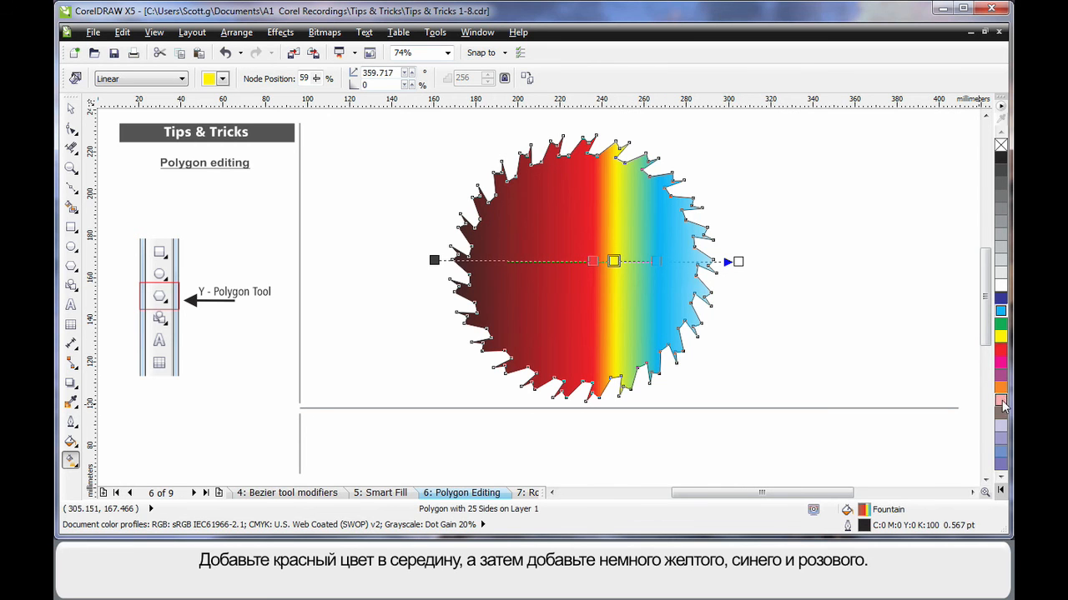
pyautogui.moveTo(728, 294); pyautogui.dragTo(613, 372)
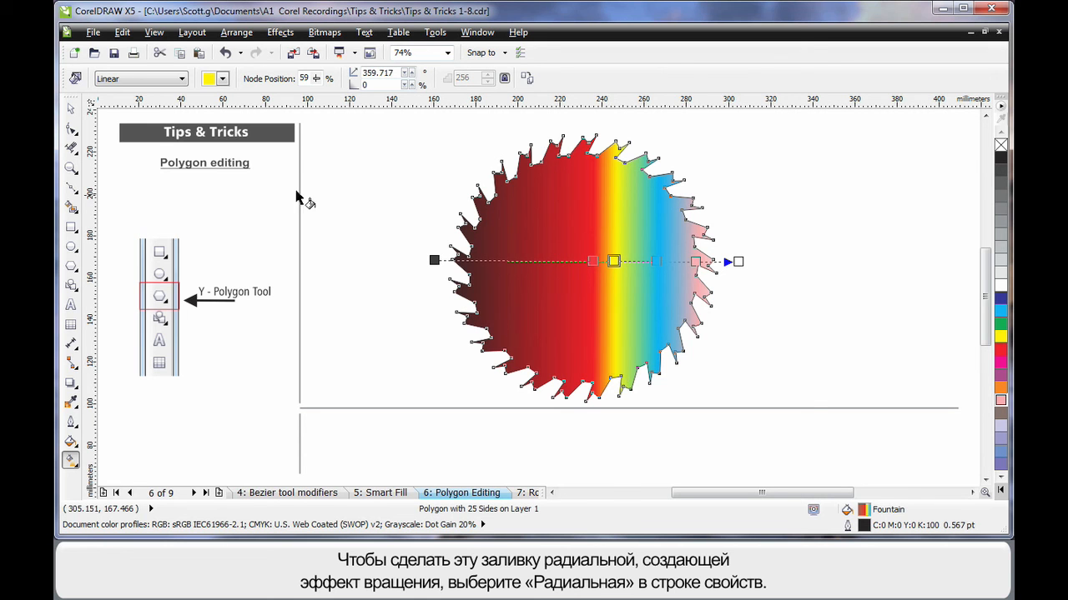
pyautogui.click(182, 78)
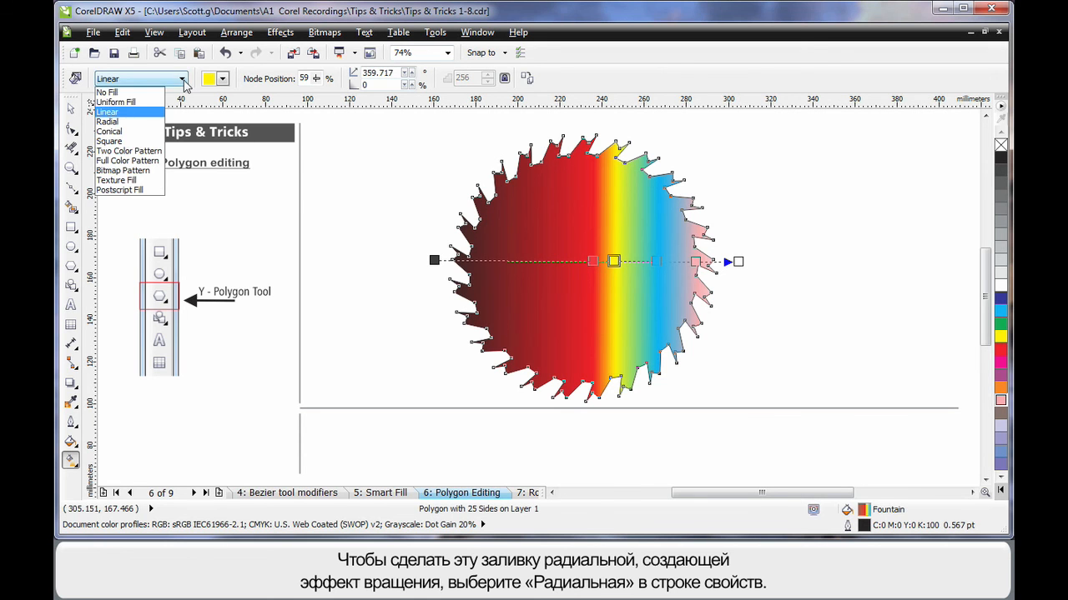
pyautogui.click(131, 122)
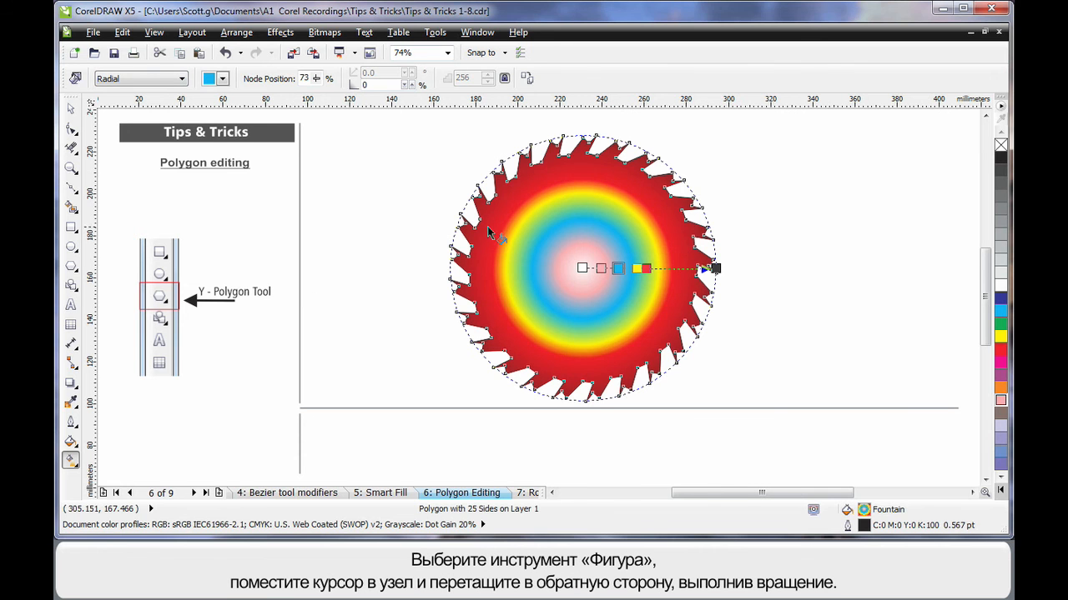
# Move an upper-left tooth node of the saw blade across the centre to beyond its lower-right edge, twisting the shape into crossing spikes.
pyautogui.click(72, 148)
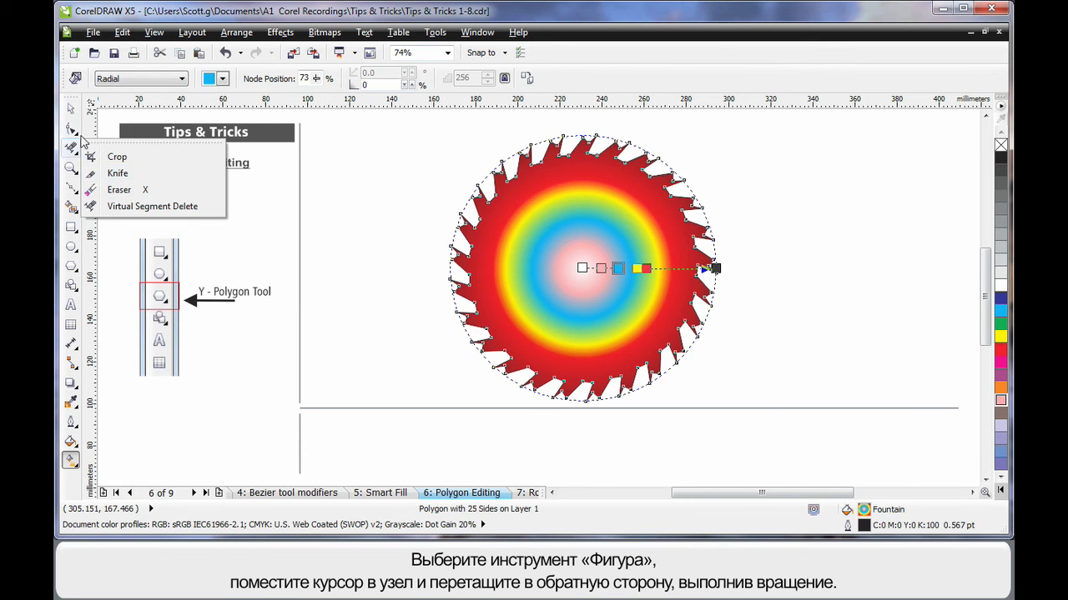
pyautogui.click(70, 129)
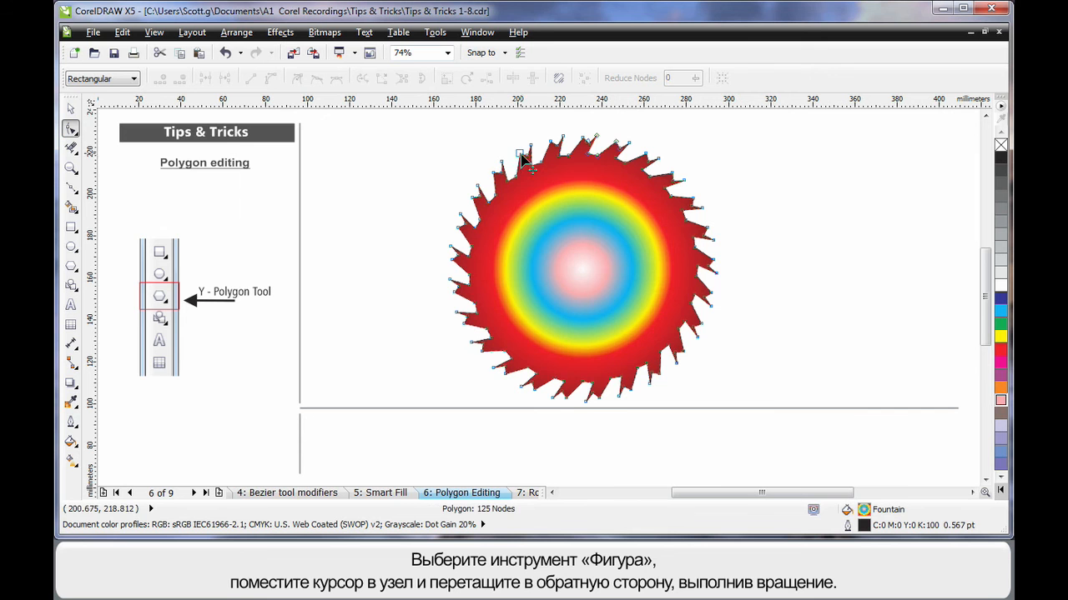
pyautogui.moveTo(521, 155); pyautogui.dragTo(760, 342)
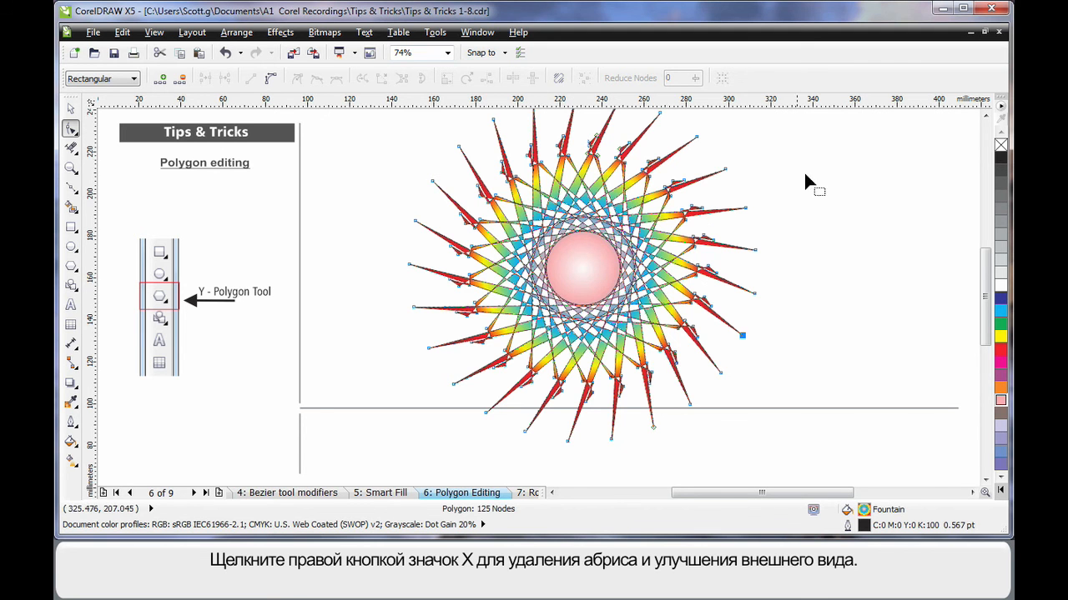
# Remove the twisted polygon's outline and move more nodes across it to form a starburst with wide red points and an open centre.
pyautogui.rightClick(1000, 147)
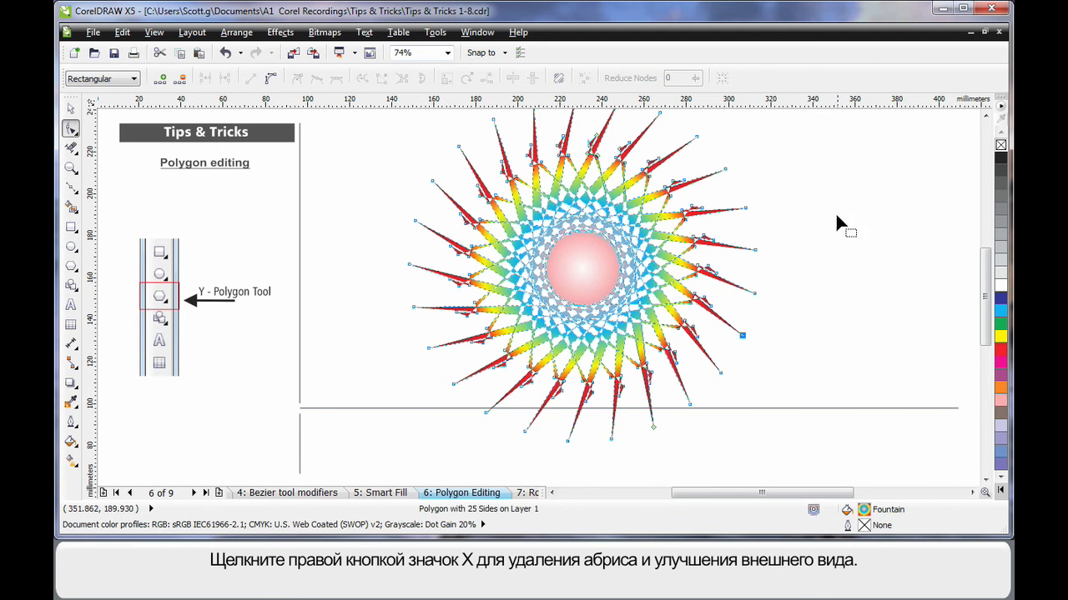
pyautogui.moveTo(685, 215); pyautogui.dragTo(543, 231)
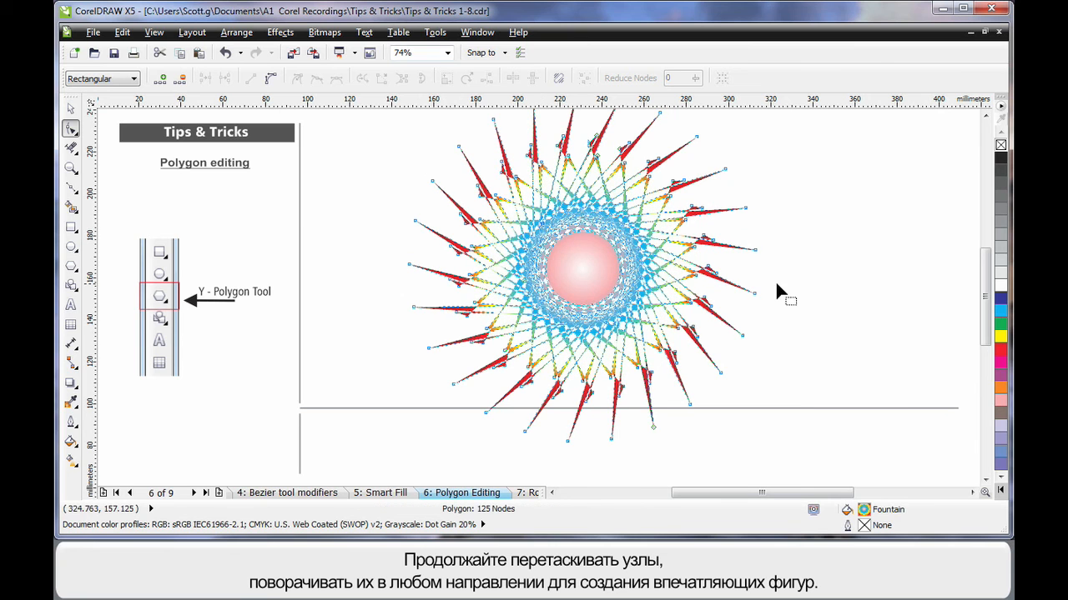
pyautogui.moveTo(615, 186); pyautogui.dragTo(480, 202)
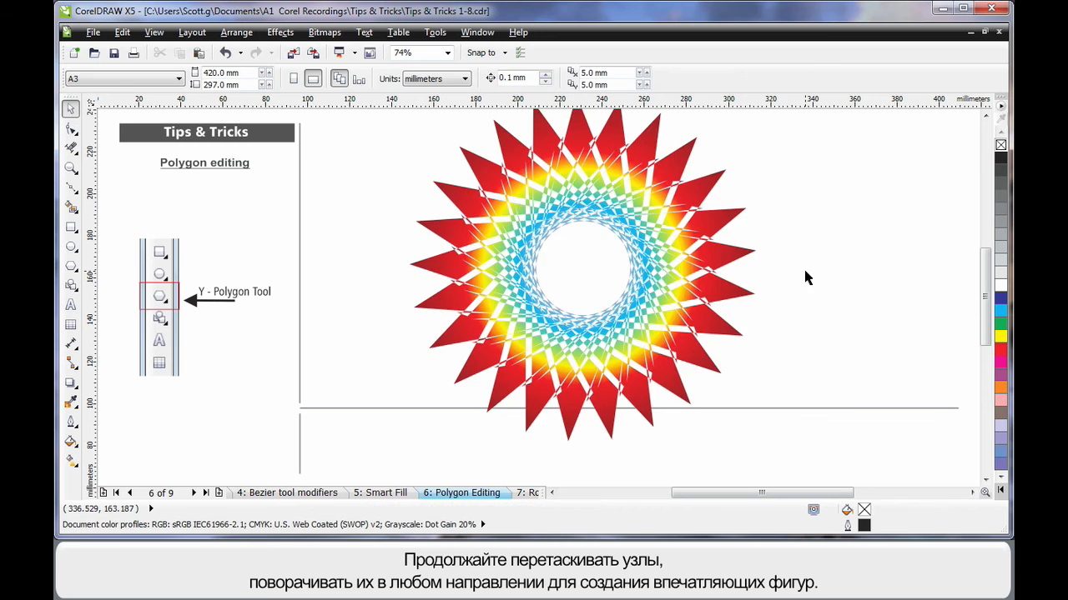